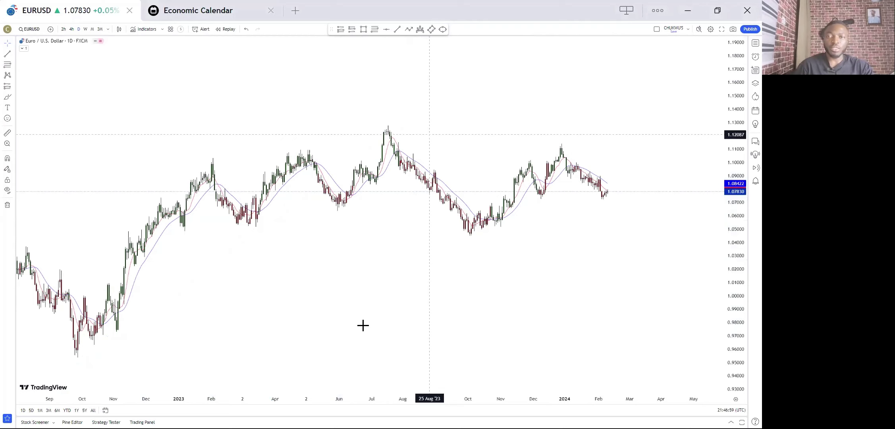
Switch the EURUSD chart to the weekly timeframe and examine the long-term price swings
scroll(386, 315, "left", 3)
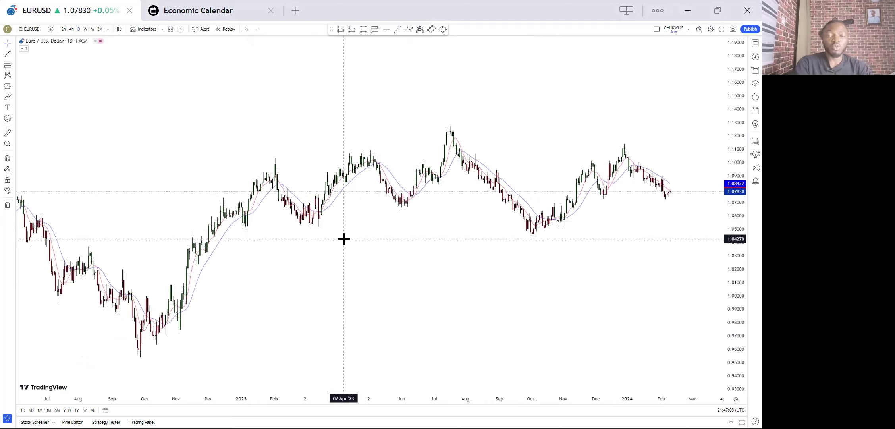
left_click(85, 28)
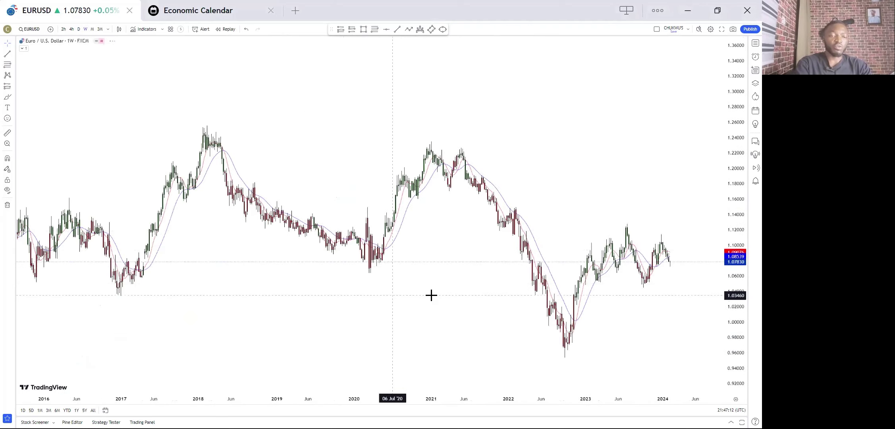
scroll(450, 300, "up", 3)
scroll(425, 310, "down", 5)
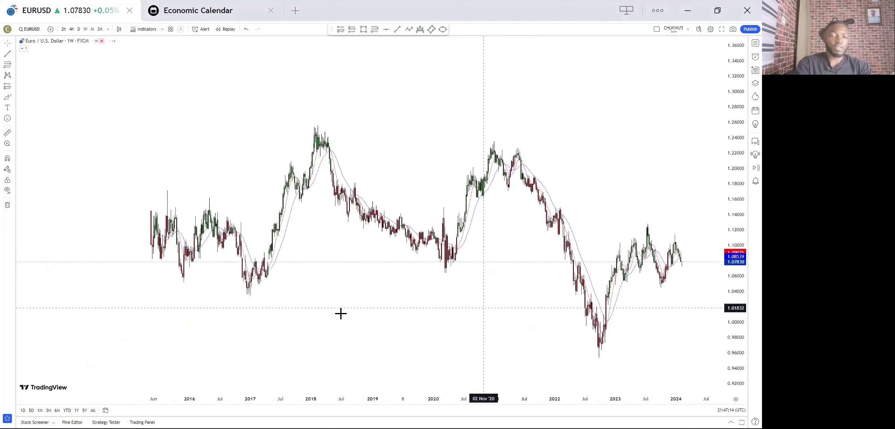
left_click_drag(463, 308, 373, 310)
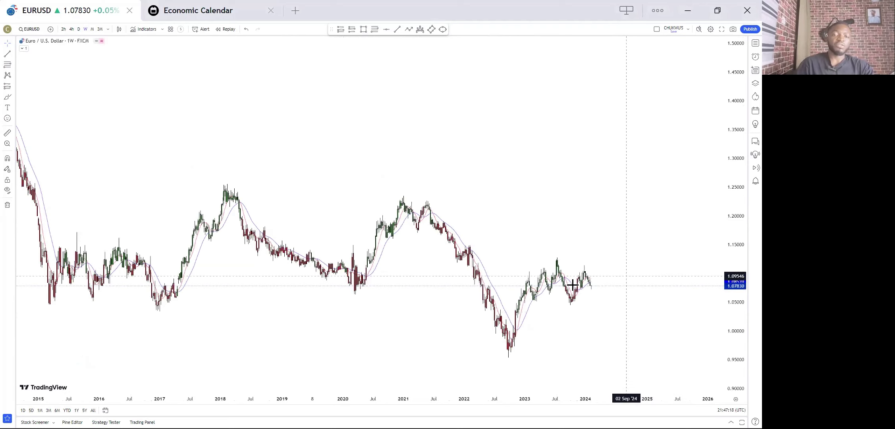
scroll(674, 256, "up", 2)
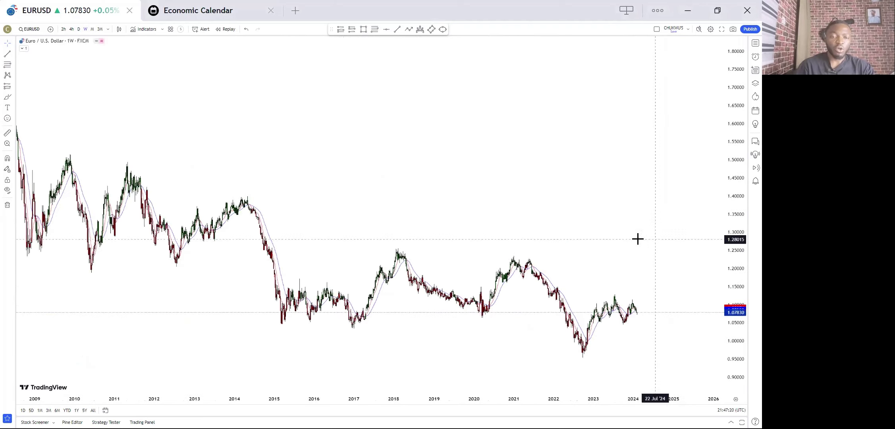
scroll(634, 238, "up", 2)
scroll(452, 168, "up", 2)
scroll(435, 168, "up", 4)
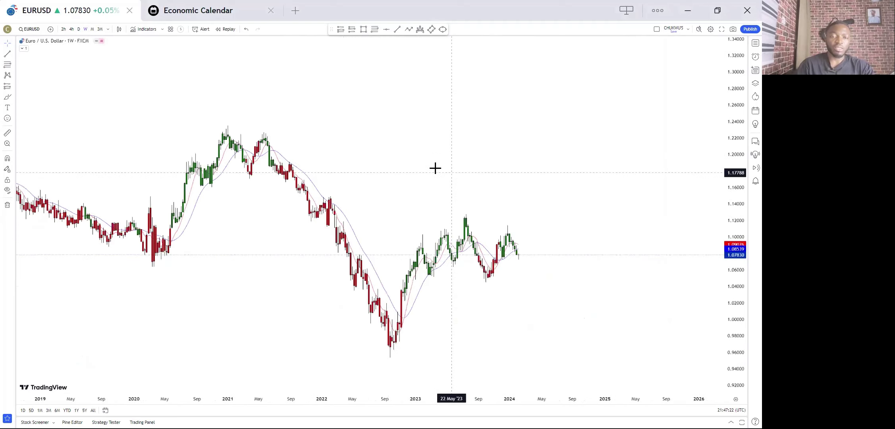
Draw an ellipse around the price action from mid-2022 to early 2024 and delete it
left_click(442, 29)
left_click(303, 347)
left_click(438, 201)
left_click(538, 266)
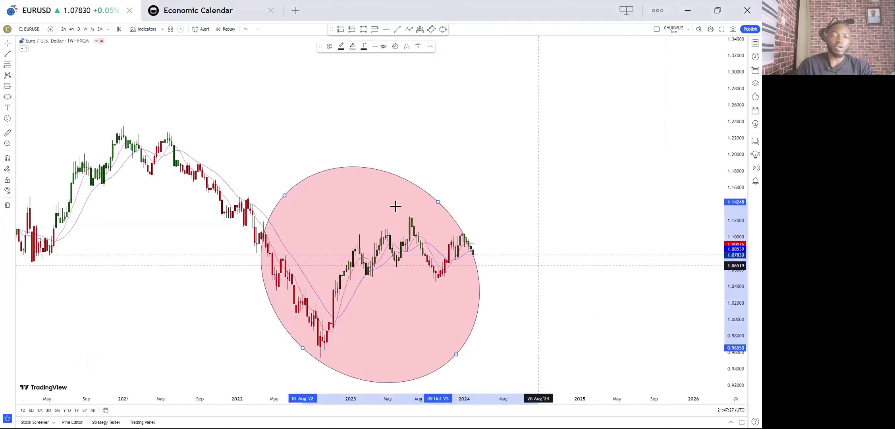
left_click(418, 47)
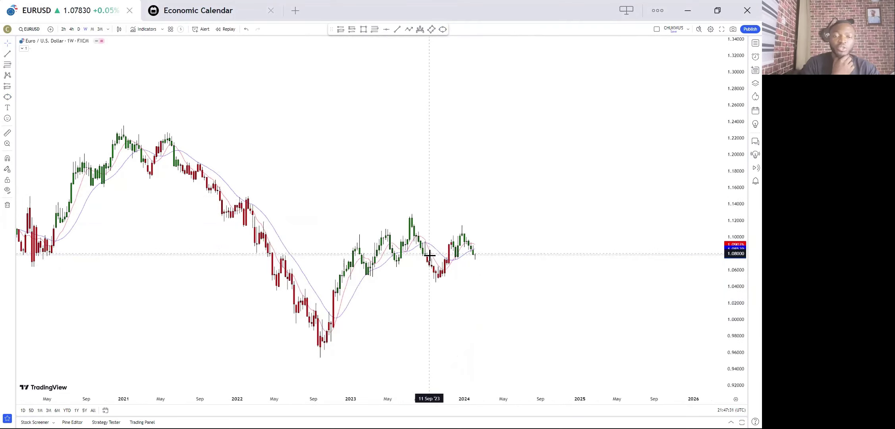
Compare the EURUSD price trend on the monthly and weekly timeframes
scroll(389, 313, "down", 8)
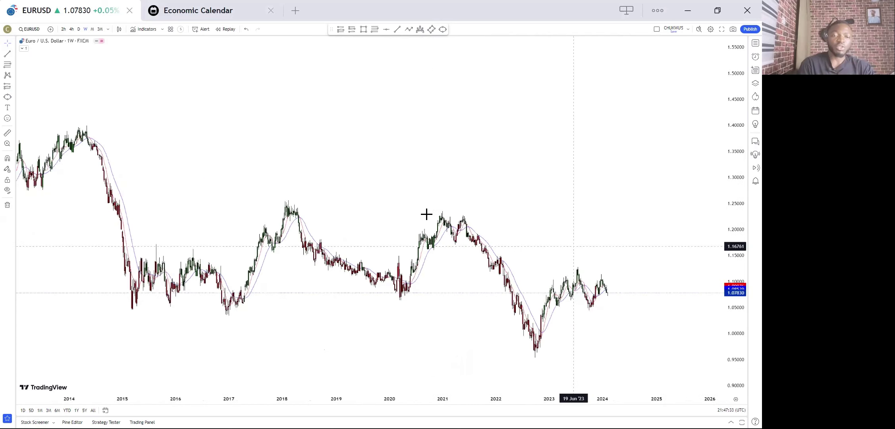
left_click_drag(516, 208, 170, 140)
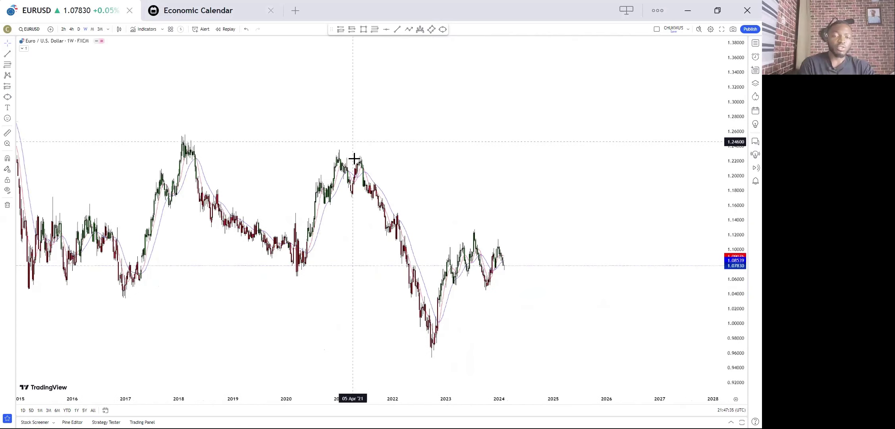
scroll(309, 194, "up", 4)
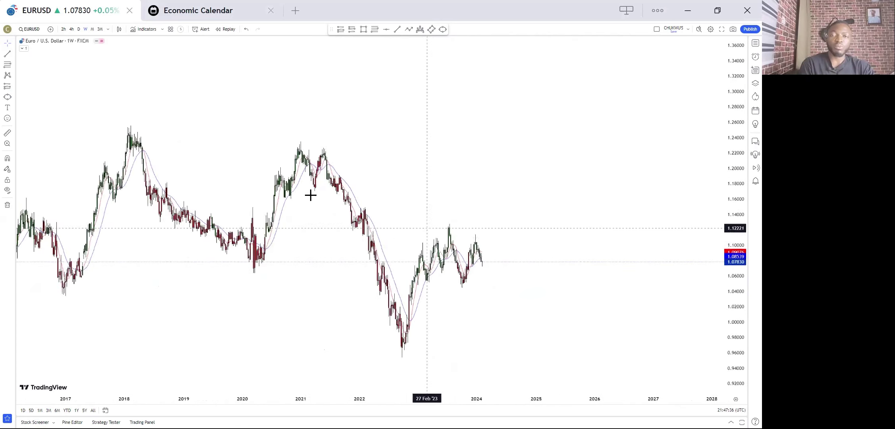
left_click(91, 29)
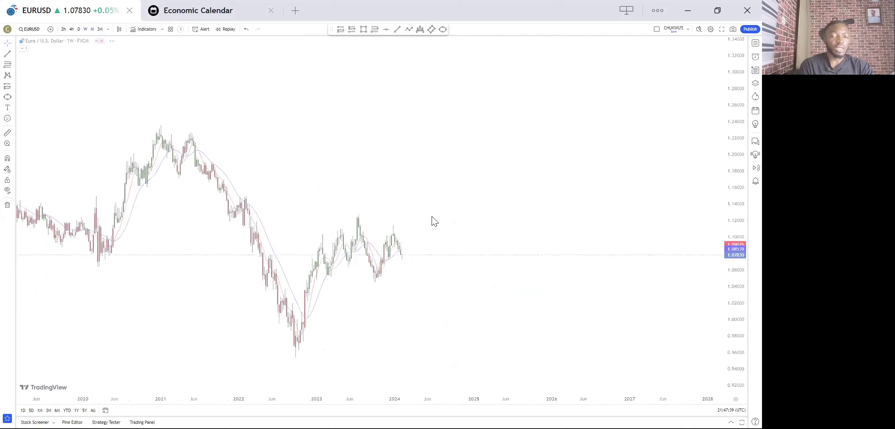
scroll(435, 212, "up", 9)
left_click_drag(158, 249, 553, 253)
scroll(553, 258, "up", 2)
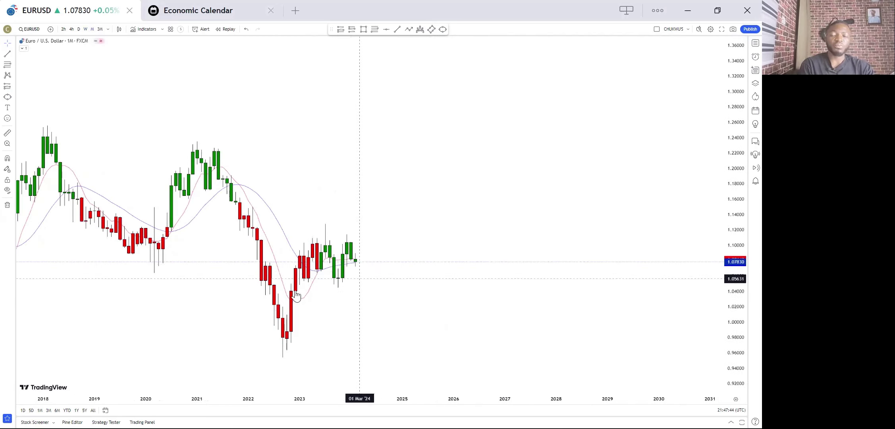
scroll(305, 287, "down", 1)
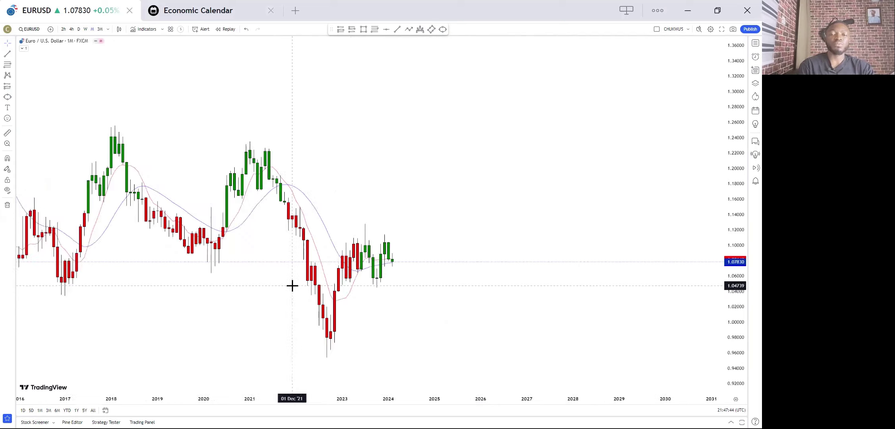
left_click(85, 29)
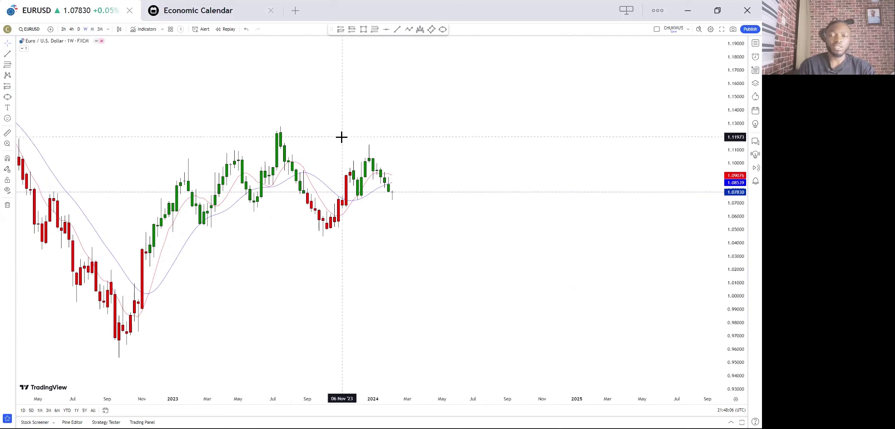
scroll(341, 148, "down", 4)
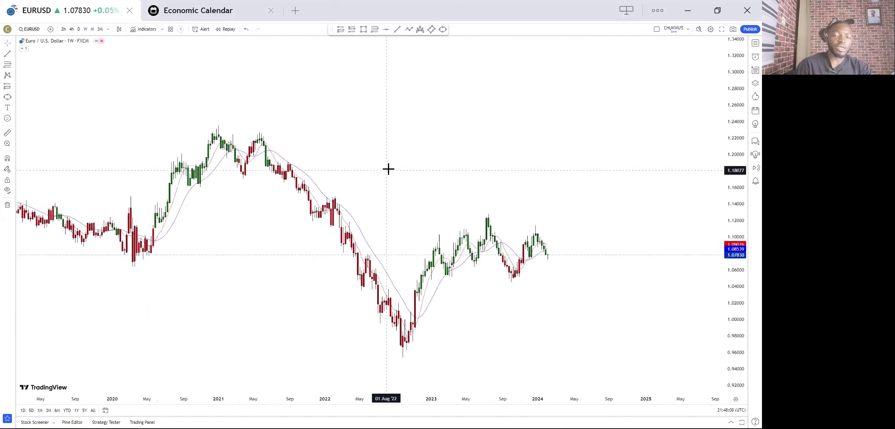
Switch the chart to the daily timeframe and reset the chart view
left_click(80, 29)
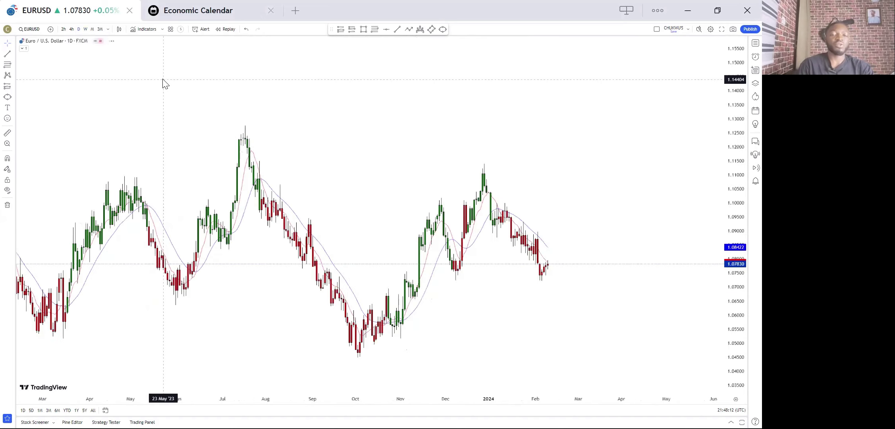
right_click(262, 95)
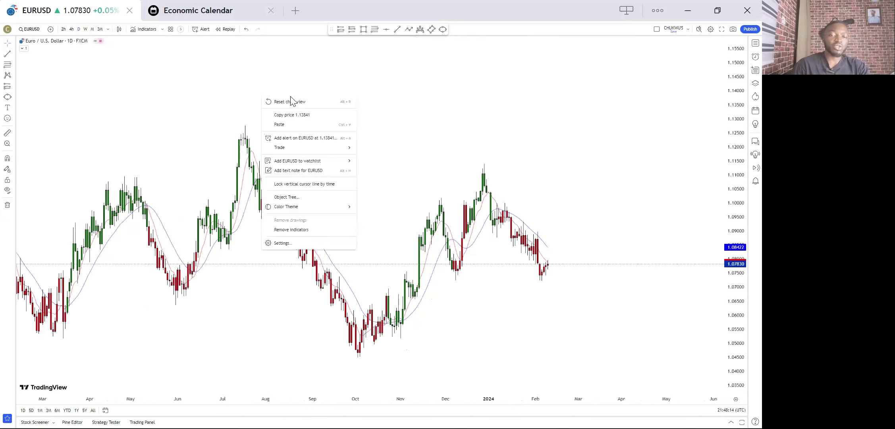
left_click(291, 101)
scroll(437, 227, "down", 3)
scroll(447, 247, "down", 1)
left_click_drag(391, 319, 458, 317)
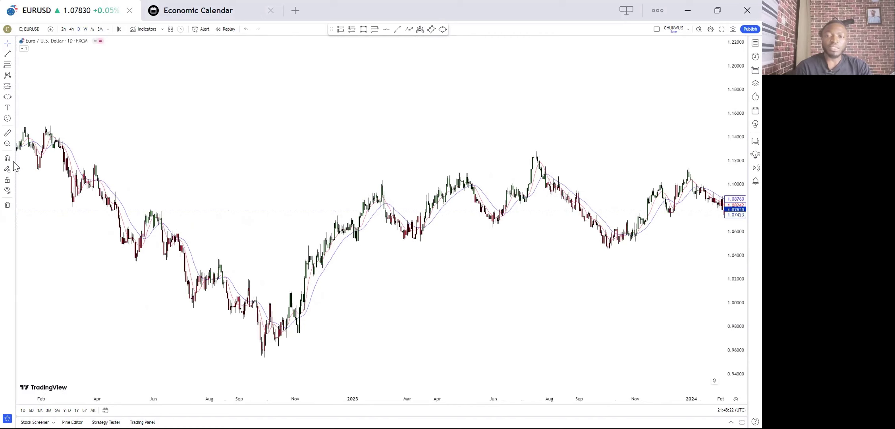
left_click(13, 56)
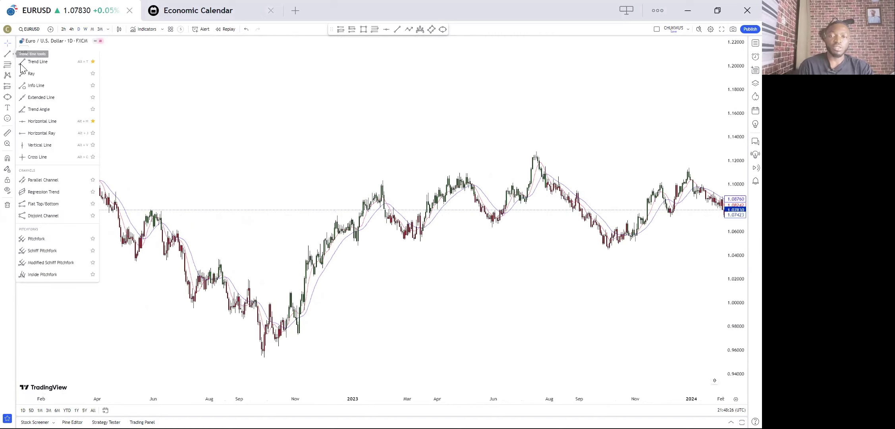
left_click(13, 52)
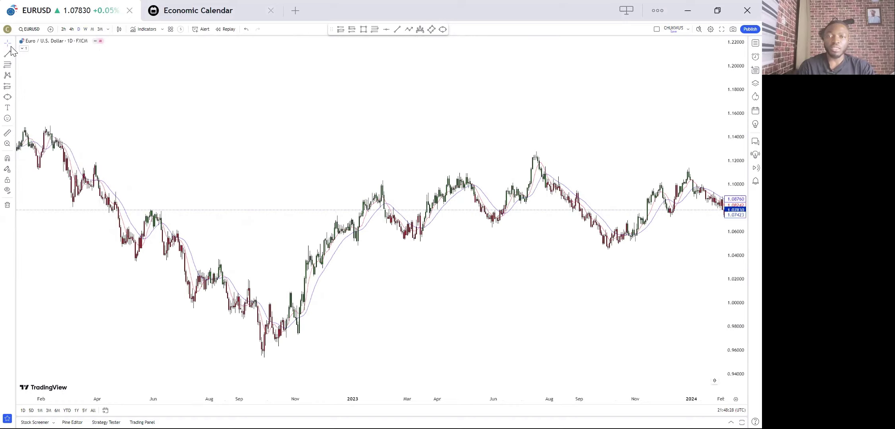
left_click(14, 45)
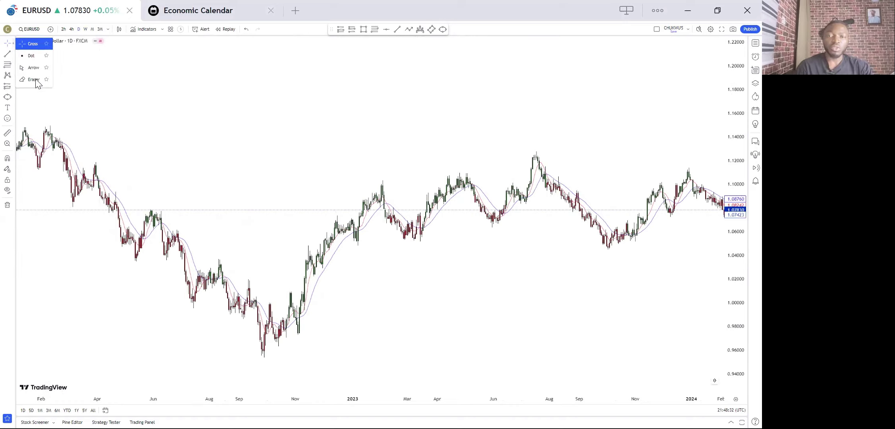
left_click(73, 56)
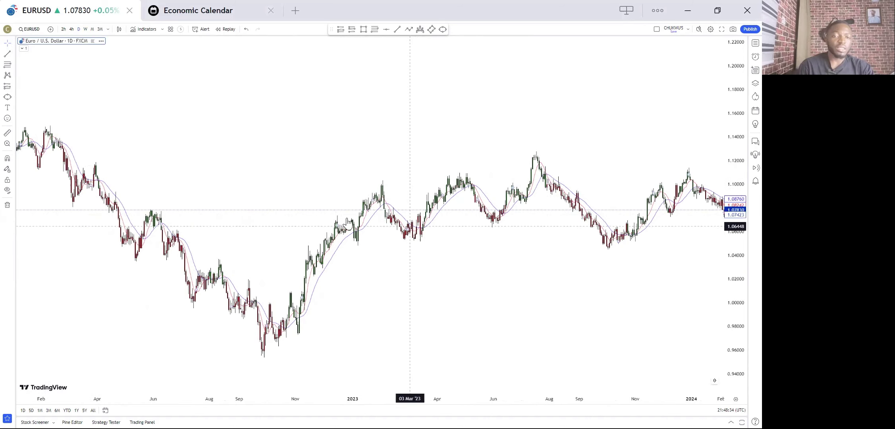
Dismiss the advertisement and draw a horizontal line at about 0.95494 along the September 2022 low
left_click_drag(409, 208, 265, 210)
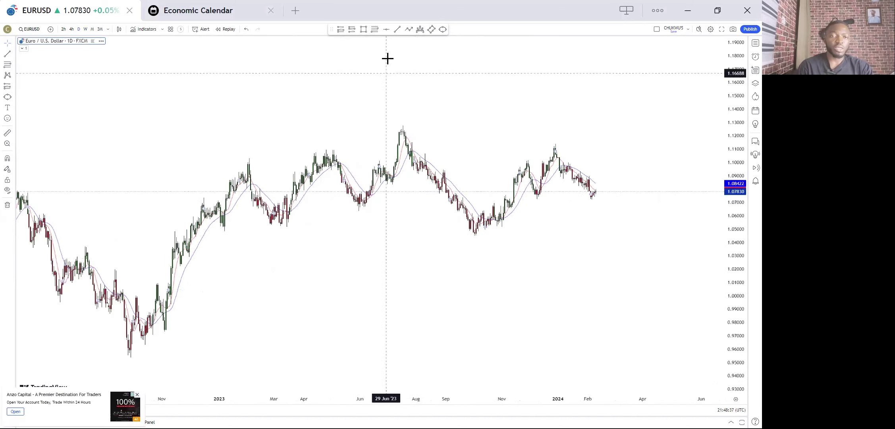
left_click(136, 394)
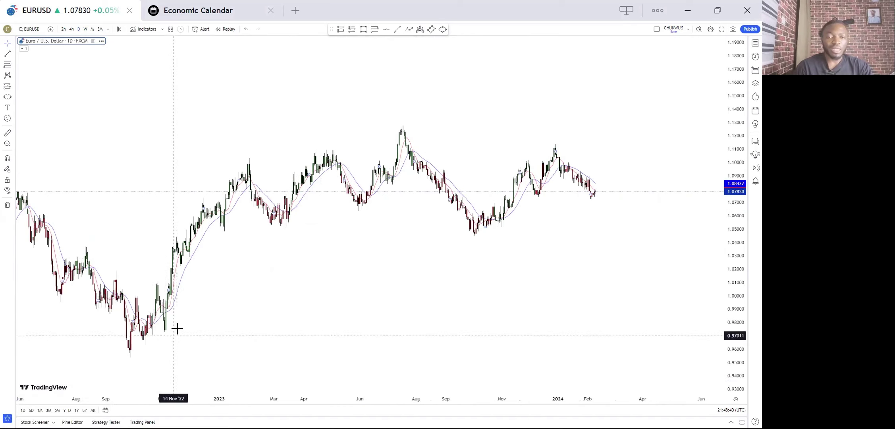
left_click_drag(214, 350, 232, 333)
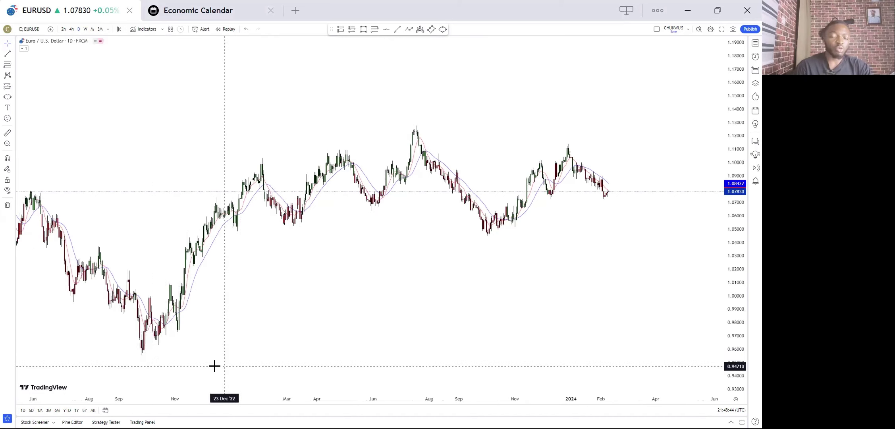
left_click_drag(221, 352, 287, 359)
left_click(386, 29)
left_click(316, 356)
scroll(348, 341, "down", 3)
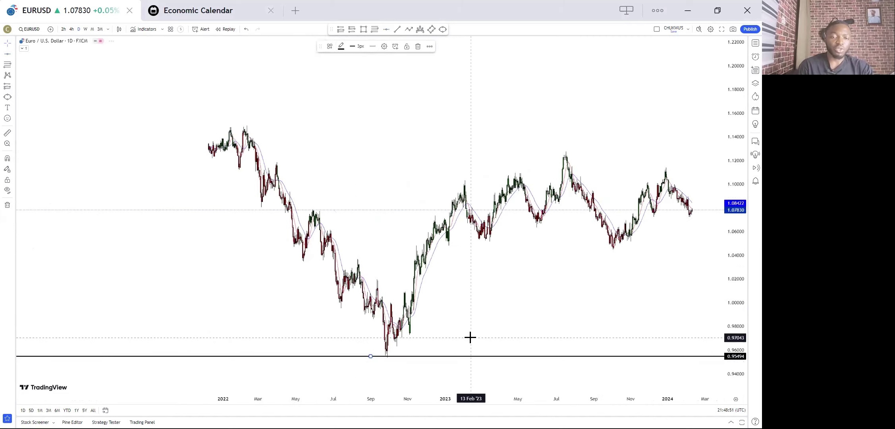
Draw a rising trend line from the 28 Sep 2022 low at about 0.956 to about 1.149 on 7 Sep 2023
scroll(447, 337, "up", 2)
left_click_drag(434, 316, 320, 268)
scroll(299, 277, "up", 2)
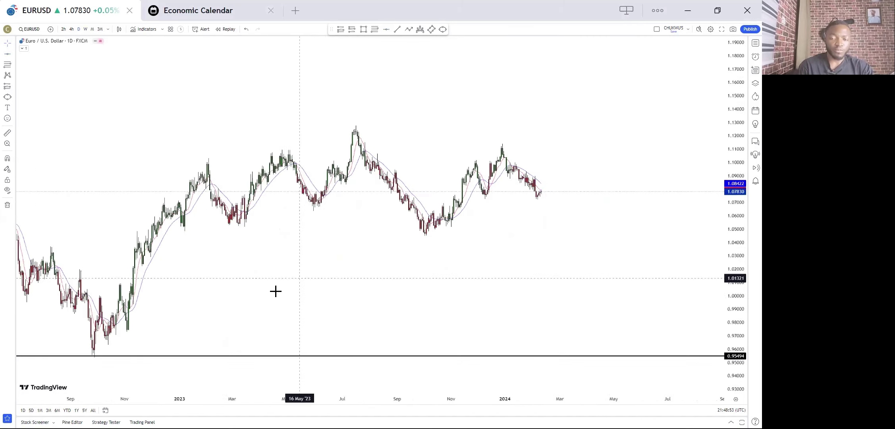
left_click_drag(234, 300, 338, 291)
scroll(291, 293, "up", 2)
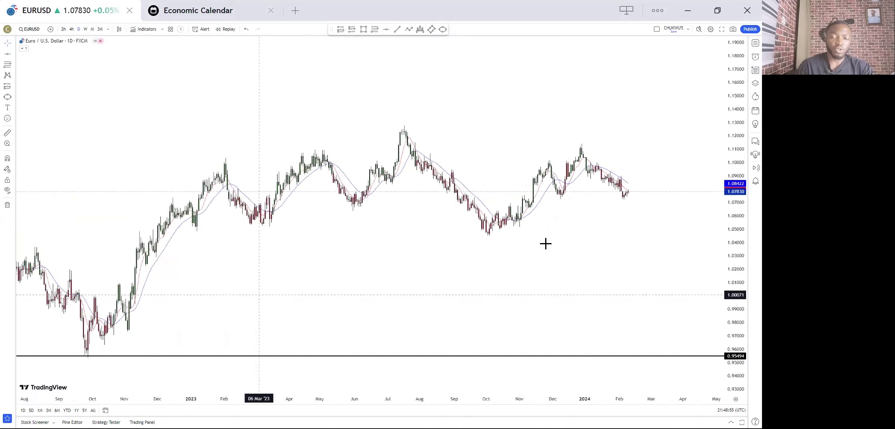
mouse_move(259, 294)
left_mouse_down()
mouse_move(558, 254)
mouse_move(458, 250)
left_mouse_up()
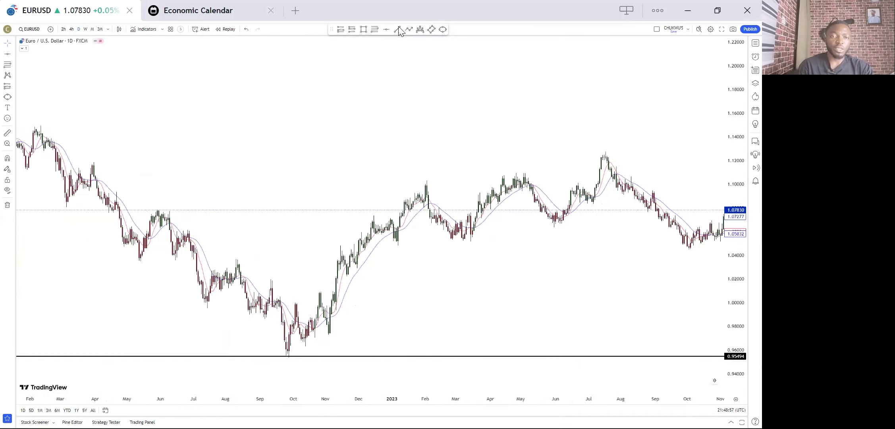
left_click(14, 54)
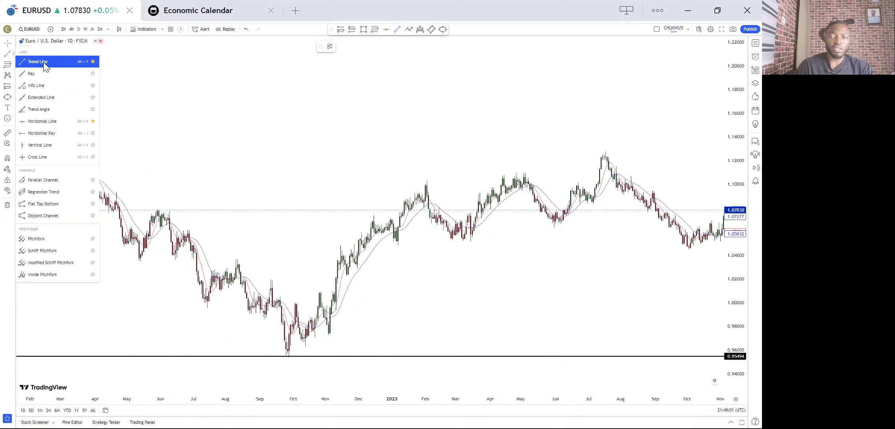
left_click(289, 355)
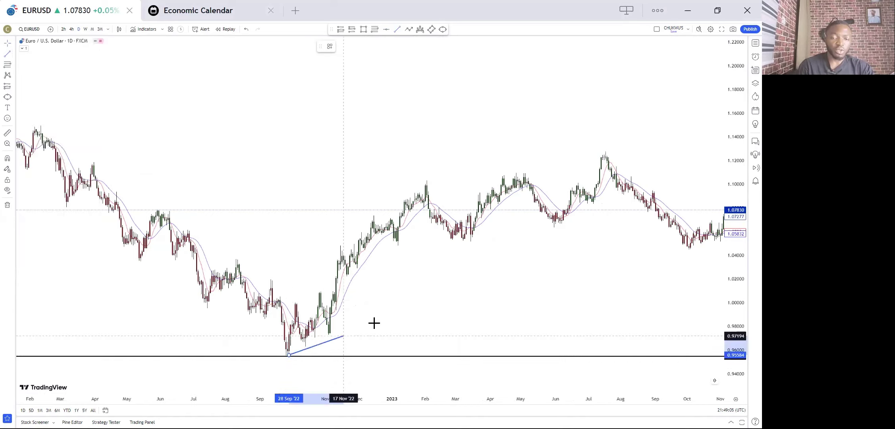
left_click(444, 283)
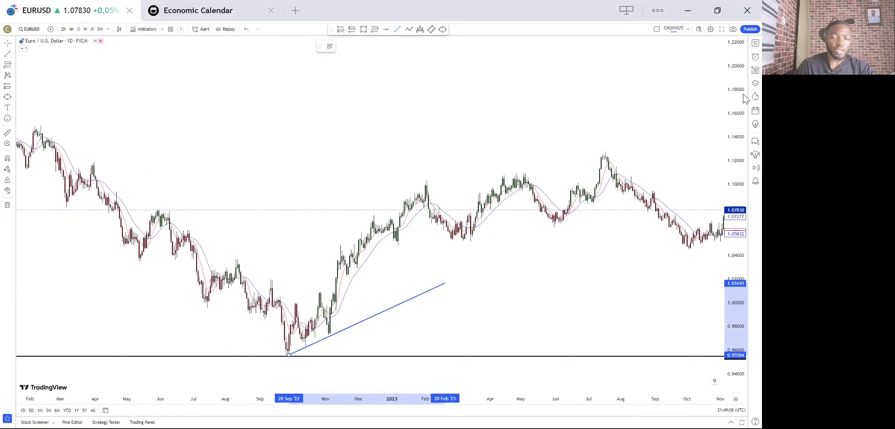
left_click(661, 126)
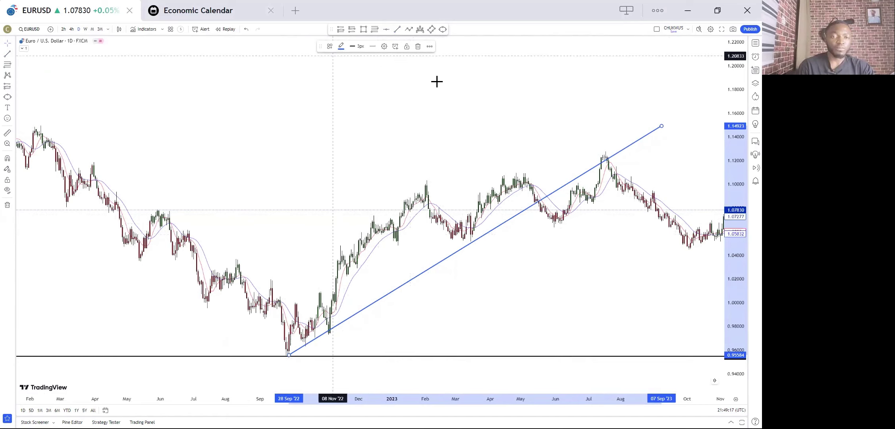
Draw a rectangle over the price action from 26 Dec 2022 to 19 Oct 2023, between about 1.136 and 1.027
key("alt+shift+r")
left_click_drag(385, 141, 707, 271)
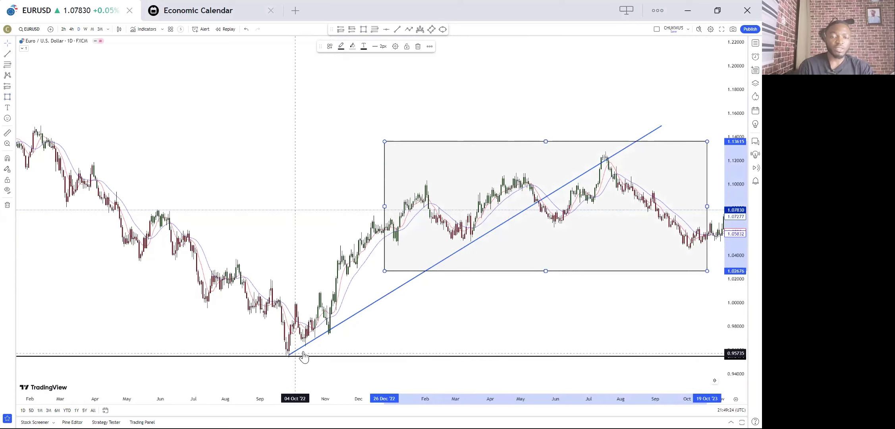
Adjust the trend line to run from about 0.952 on 27 Sep 2022 to about 1.155 on 11 Sep 2023
left_click_drag(477, 322, 389, 307)
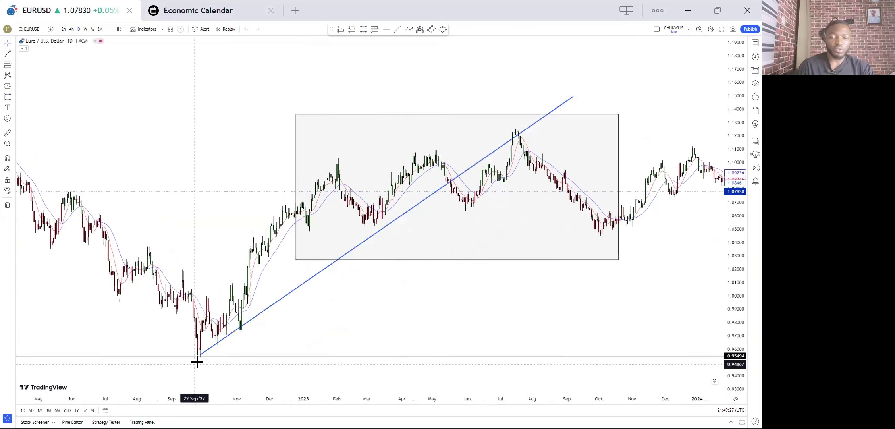
left_click_drag(201, 354, 200, 359)
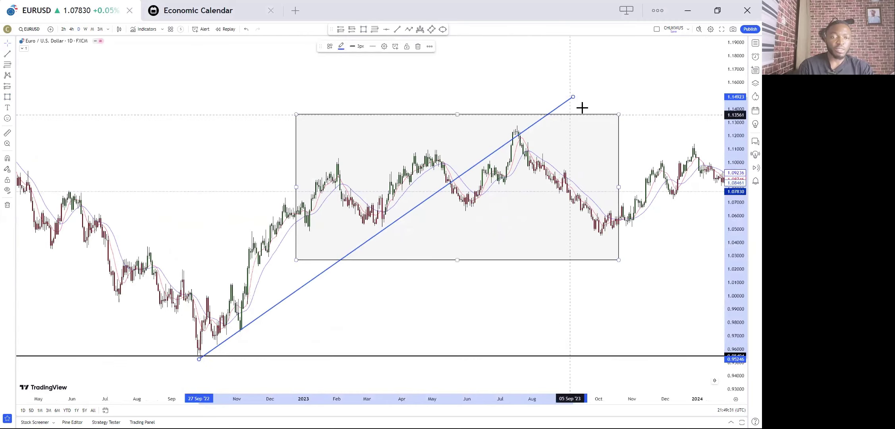
left_click_drag(575, 92, 576, 90)
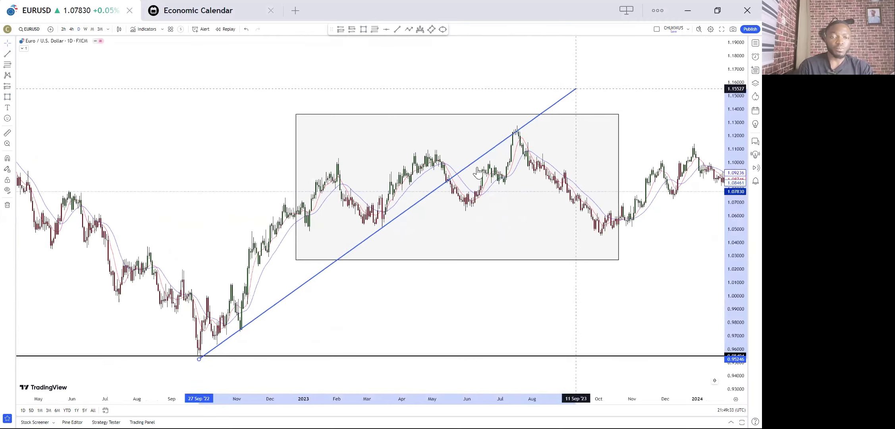
Examine how the daily price reacts along the rising trend line from the September 2022 low into the rectangle's range
left_click_drag(312, 321, 320, 321)
scroll(239, 349, "up", 1)
scroll(322, 341, "up", 2)
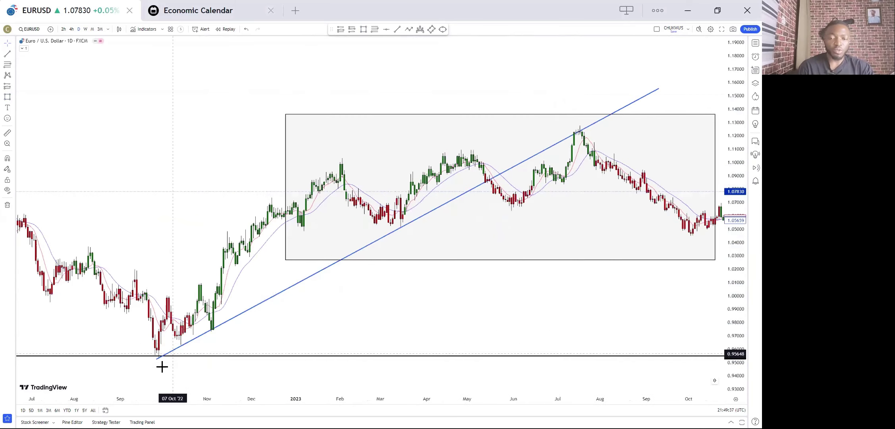
scroll(600, 259, "left", 5)
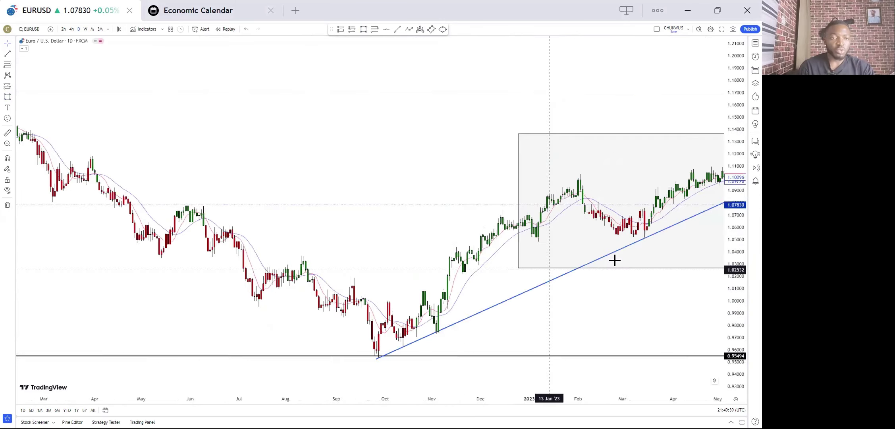
scroll(331, 248, "right", 3)
scroll(393, 318, "right", 3)
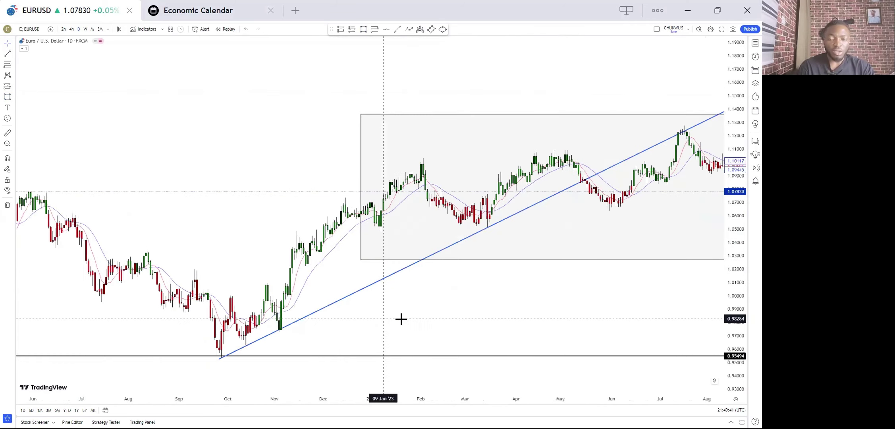
scroll(562, 274, "right", 3)
scroll(468, 328, "left", 2)
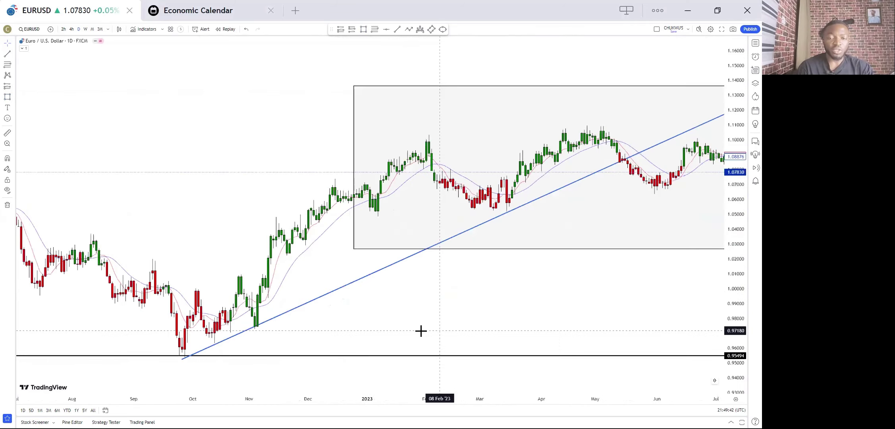
scroll(266, 356, "left", 1)
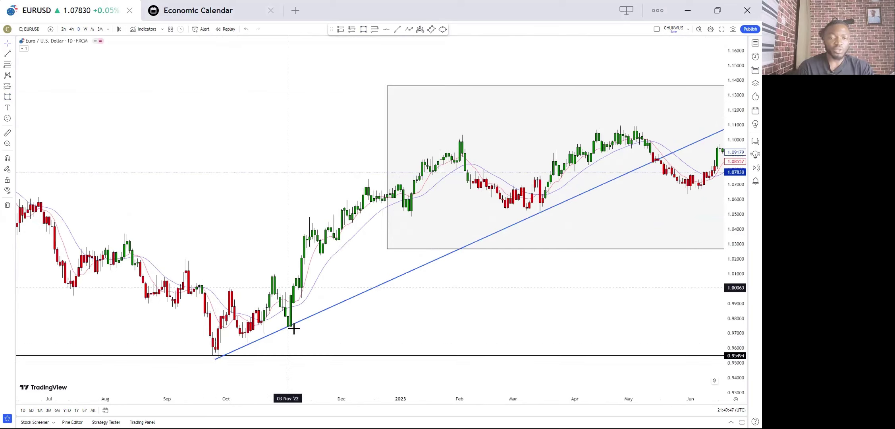
scroll(479, 314, "down", 3)
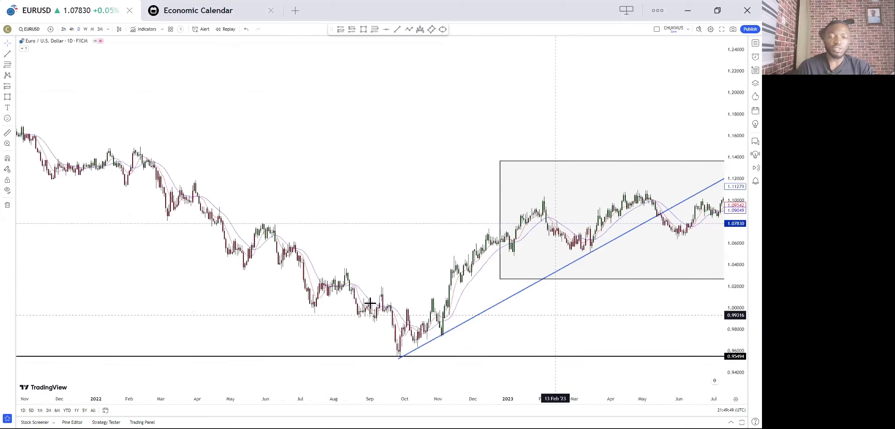
Delete the rectangle covering the price action from late December 2022 to October 2023
left_click_drag(556, 315, 363, 323)
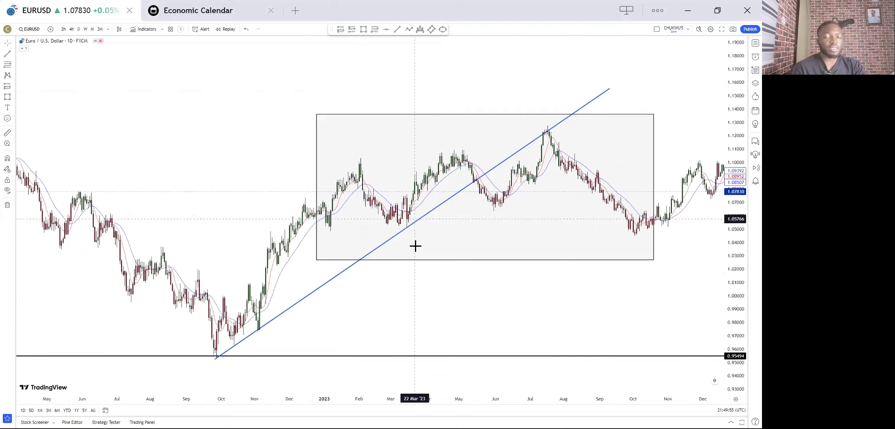
left_click(645, 114)
key("Delete")
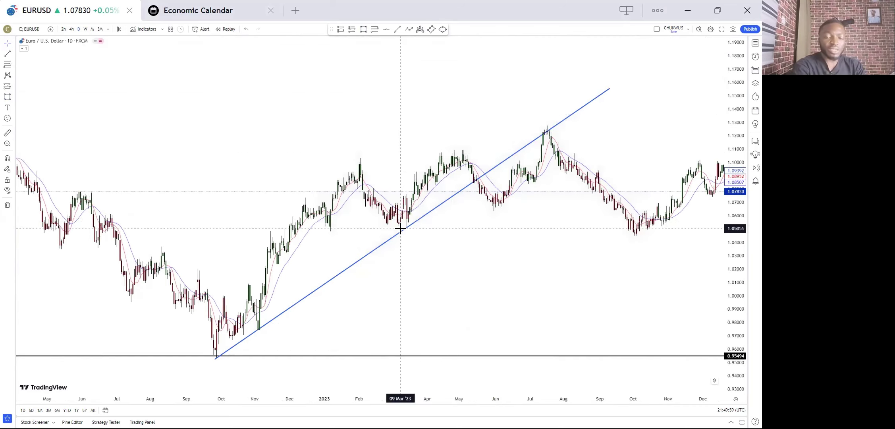
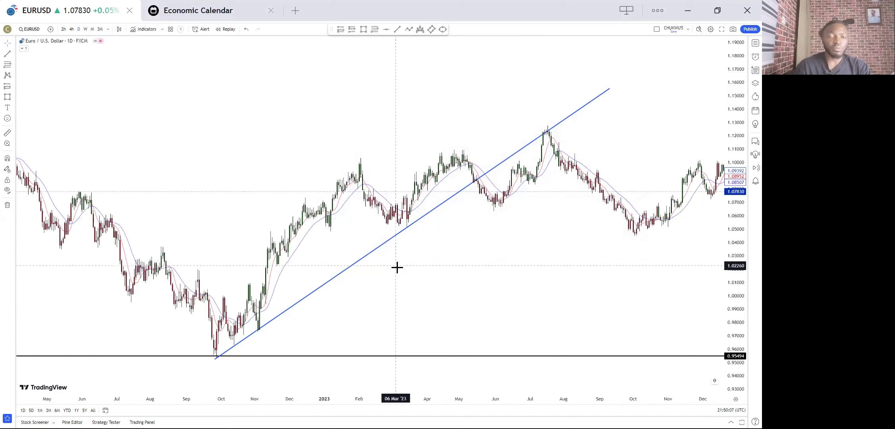
Draw a short trend line at the September 2022 low, starting 22 Sep 2022 and ending mid-October, at about 0.955
left_click_drag(459, 204, 470, 281)
scroll(455, 283, "up", 1)
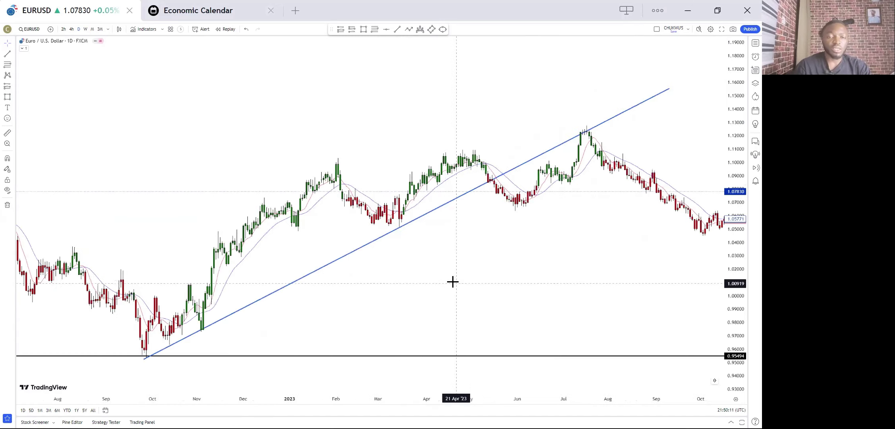
left_click_drag(389, 306, 432, 199)
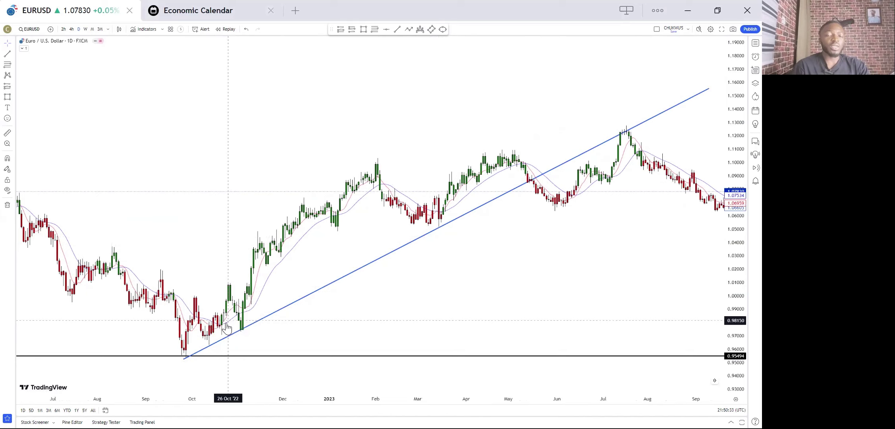
scroll(373, 339, "down", 2)
scroll(411, 337, "up", 2)
left_click_drag(382, 336, 438, 328)
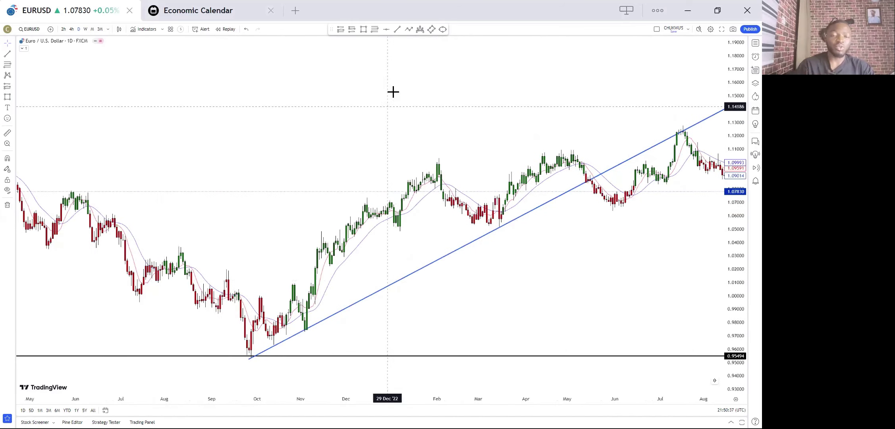
left_click(398, 30)
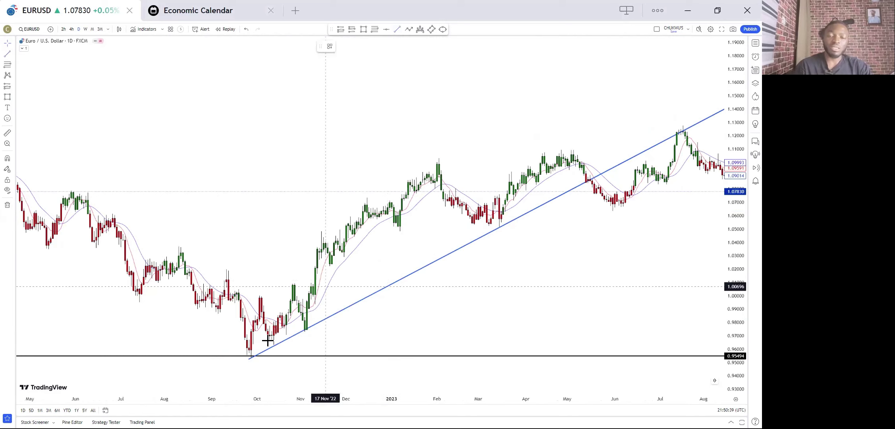
left_click(242, 357)
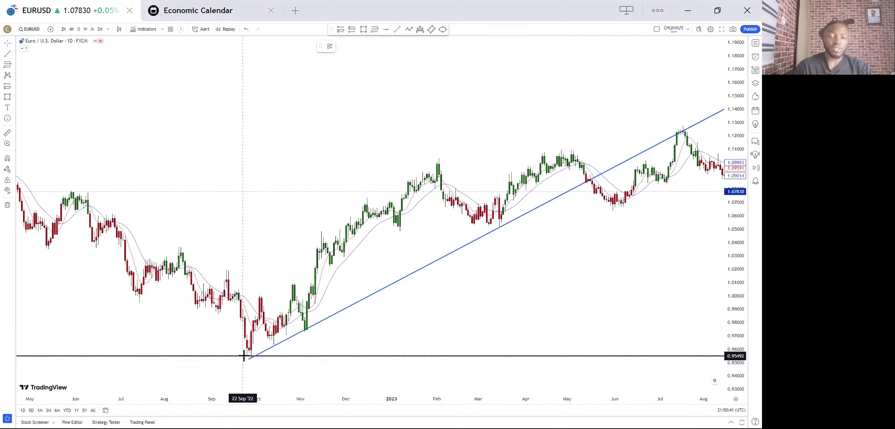
left_click(274, 355)
Mark the early October 2022 high at about 0.999 and the mid-October low at about 0.964 with short trend lines
left_click(398, 30)
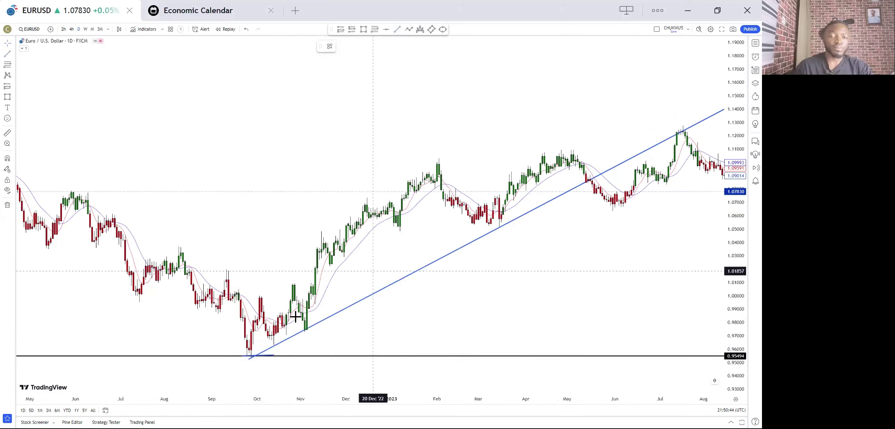
left_click(246, 296)
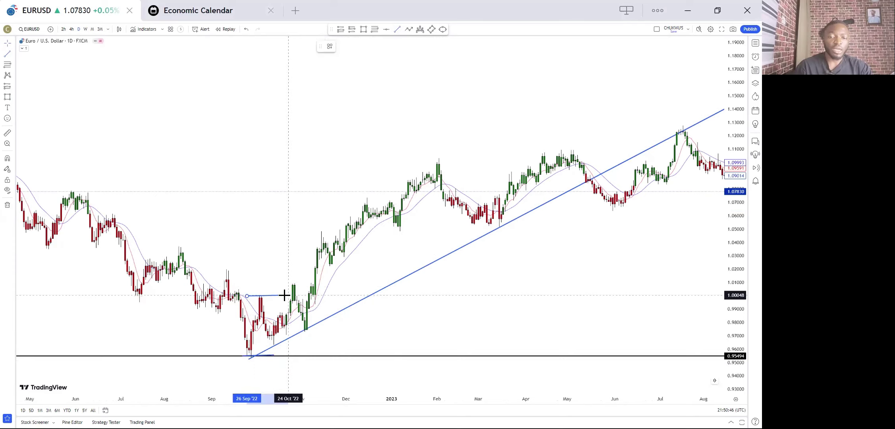
left_click(280, 297)
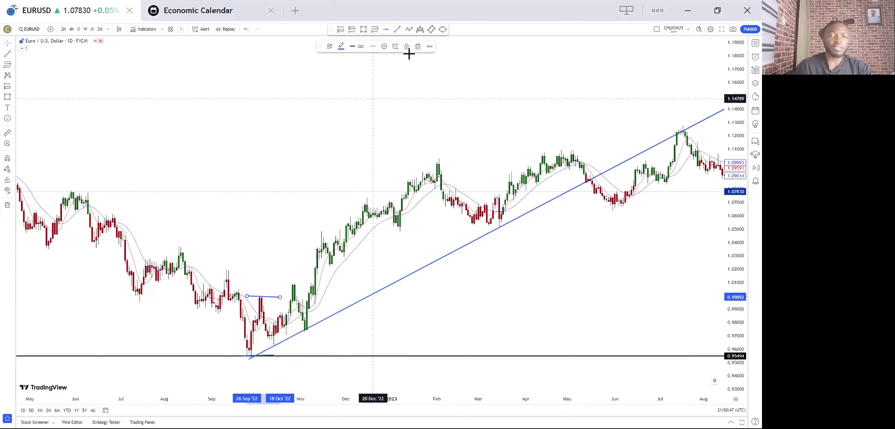
left_click(398, 29)
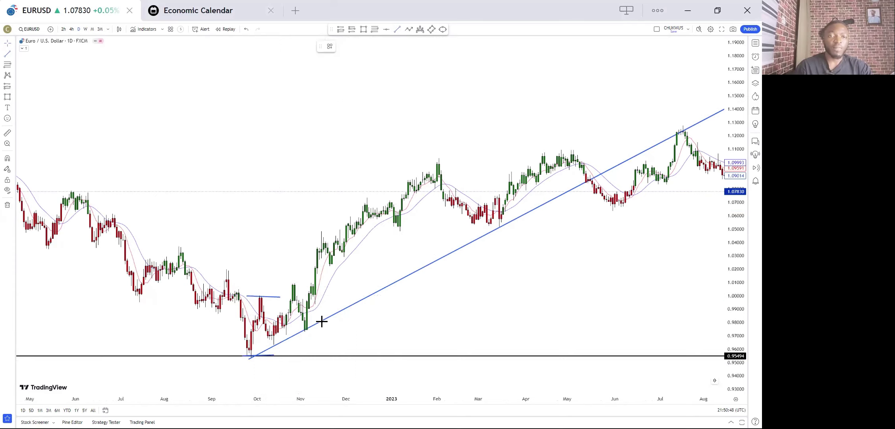
left_click(289, 349)
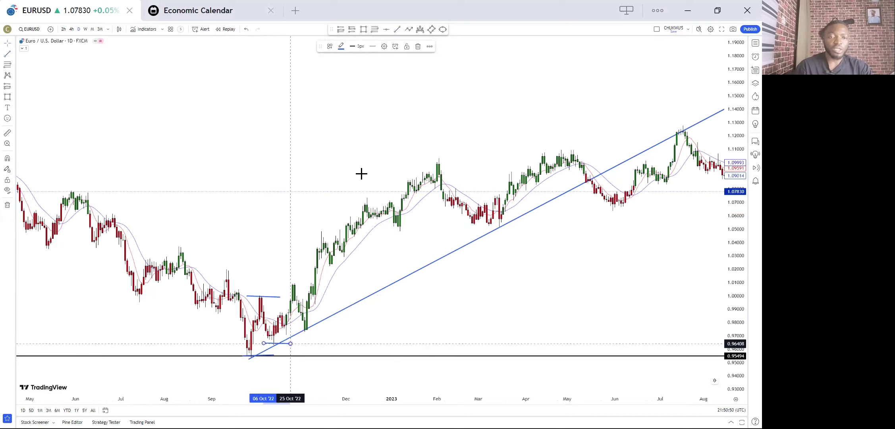
Mark the late October 2022 high at about 1.010 and the early November low at about 0.973 with short trend lines
left_click(292, 289)
left_click(303, 283)
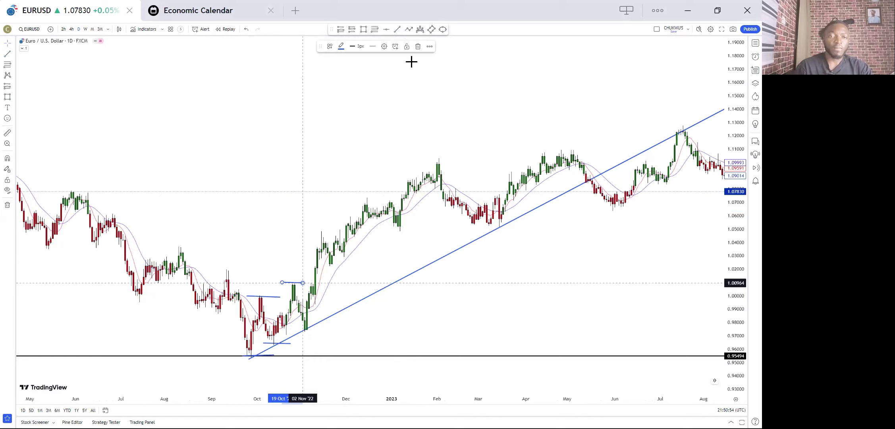
left_click(297, 331)
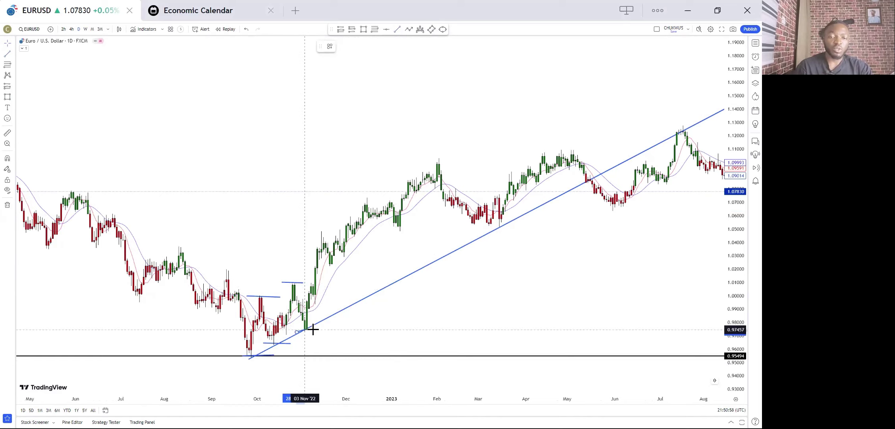
left_click(317, 331)
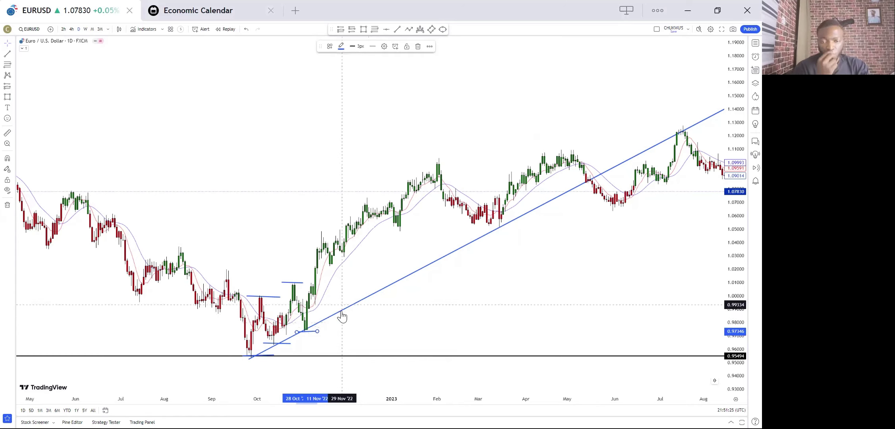
Examine how the daily price moves around the rising trend line from the marked 2022 swings through the 2023 highs and lows
left_click_drag(435, 318, 352, 320)
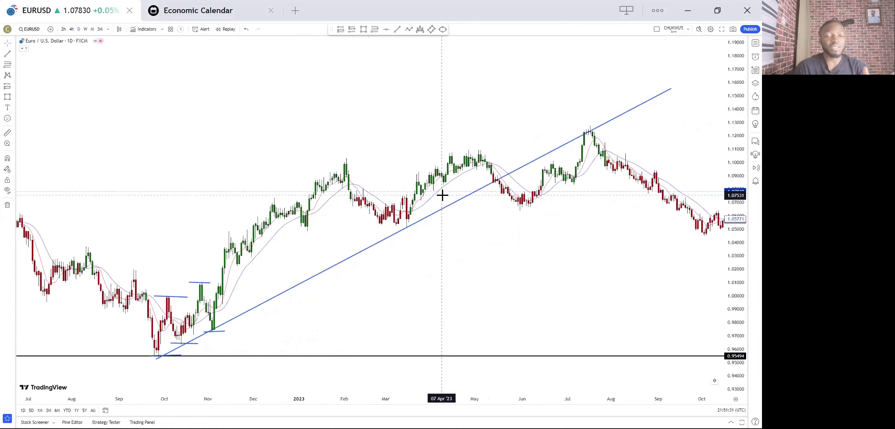
left_click_drag(471, 249, 529, 255)
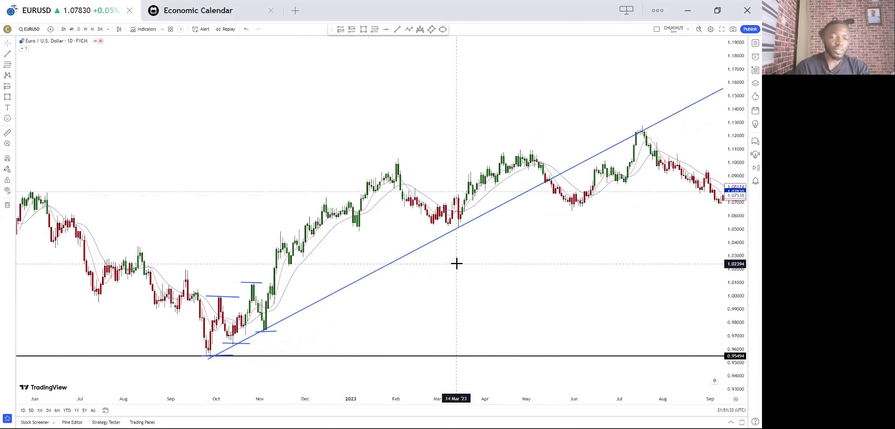
scroll(333, 343, "up", 2)
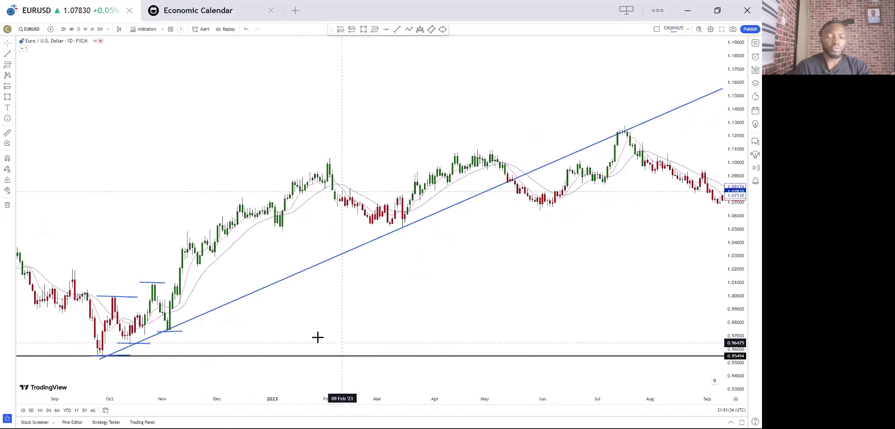
left_click_drag(317, 338, 35, 2)
left_click_drag(168, 124, 505, 126)
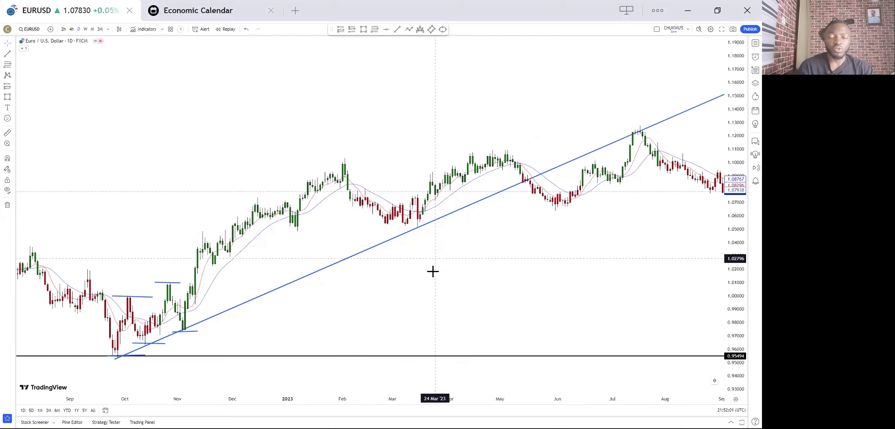
left_click_drag(496, 273, 283, 311)
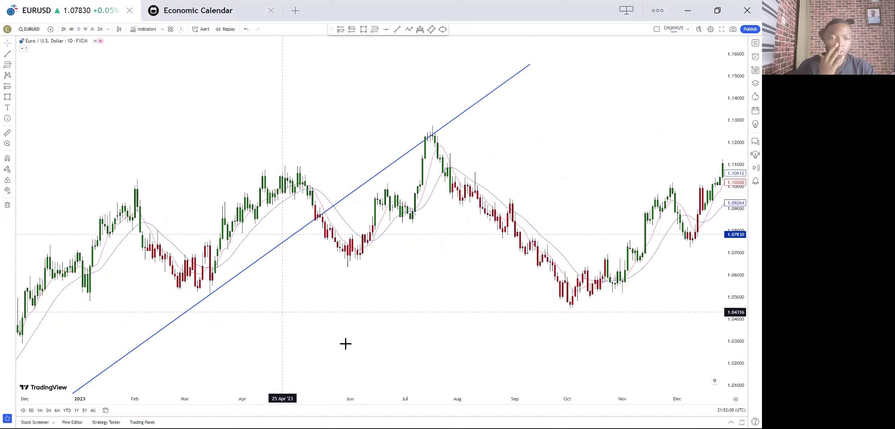
scroll(309, 280, "up", 2)
left_click_drag(337, 293, 655, 288)
left_click_drag(540, 302, 404, 239)
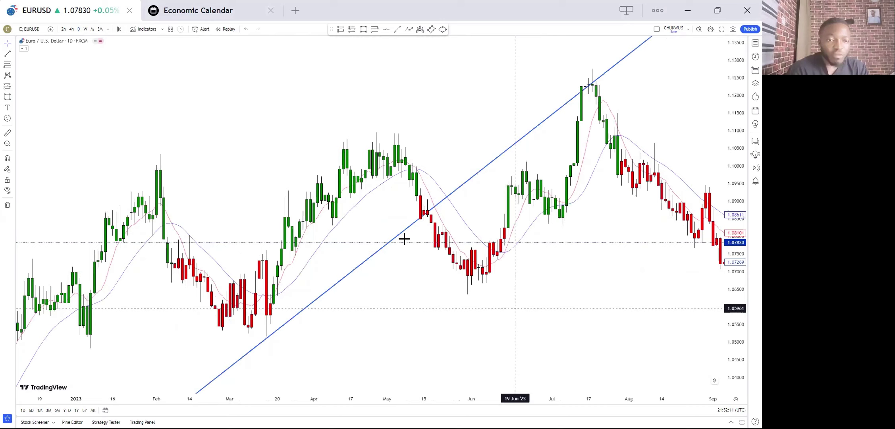
Adjust the upper end of the rising trend line to about 1.156 on 11 Sep 2023
scroll(404, 239, "up", 1)
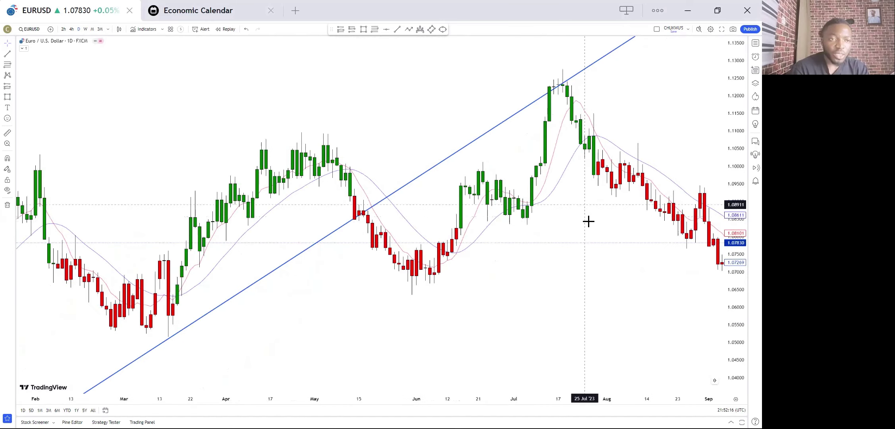
scroll(587, 221, "right", 5)
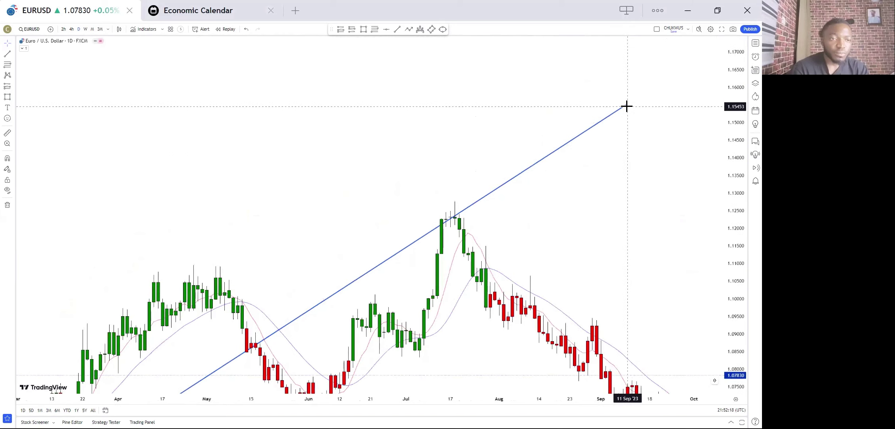
left_click(625, 104)
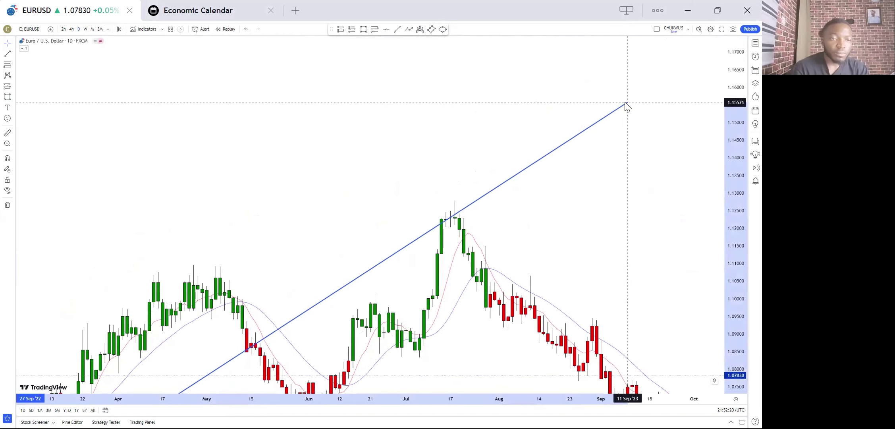
Draw a head and shoulders pattern from 8 Jun to 17 Aug 2023, with the head at about 1.124 on 13 Jul
scroll(653, 82, "left", 3)
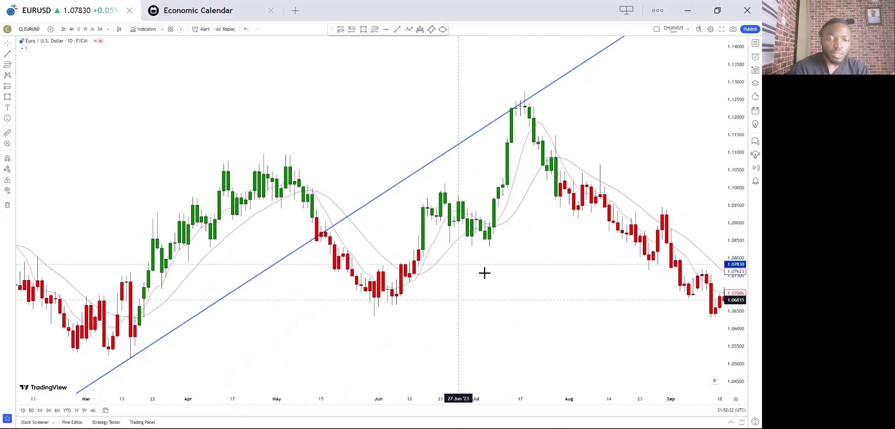
left_click_drag(458, 299, 481, 277)
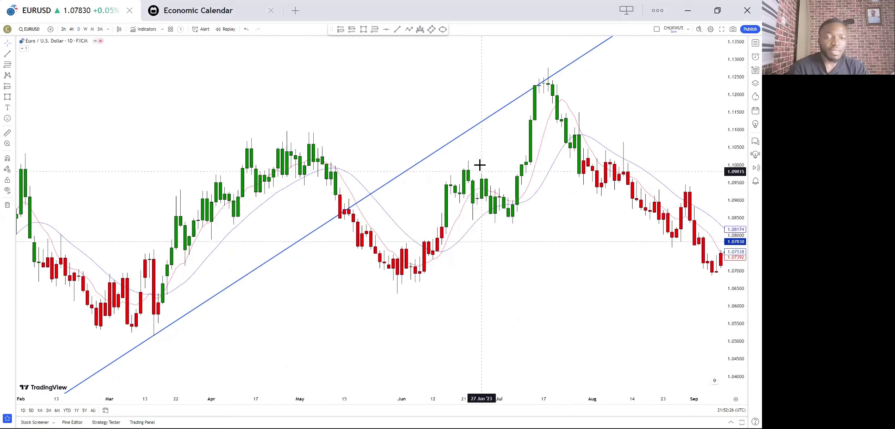
scroll(481, 164, "down", 6)
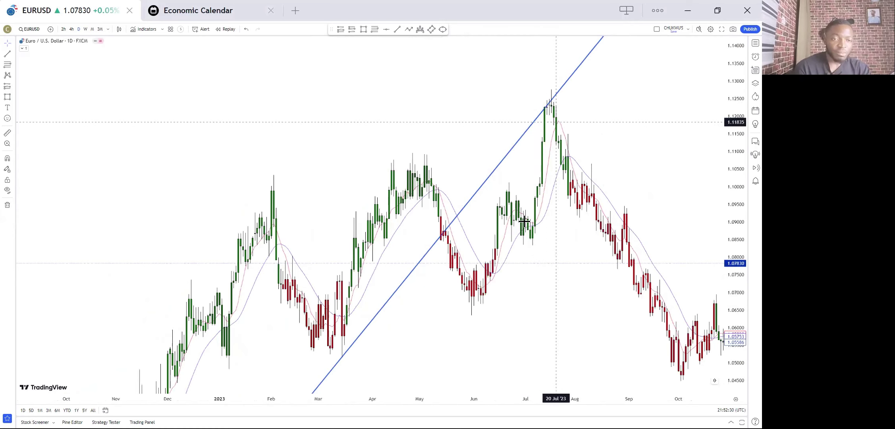
scroll(524, 221, "up", 1)
scroll(450, 88, "up", 3)
left_click(419, 29)
left_click(312, 276)
left_click(335, 182)
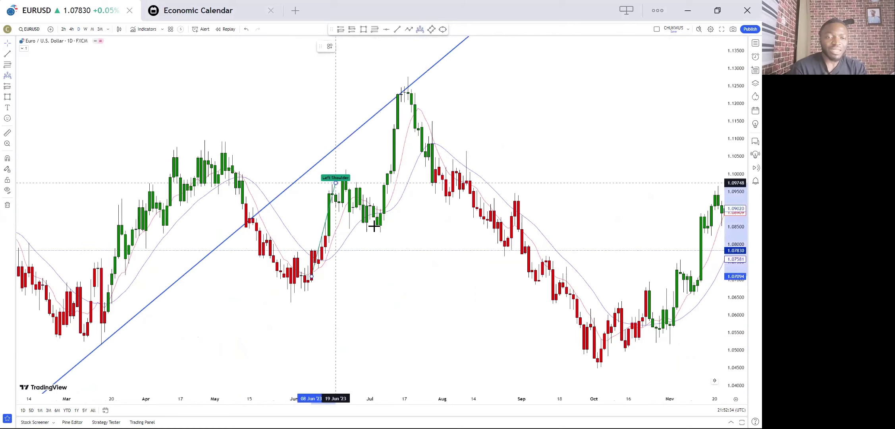
left_click(373, 226)
left_click(409, 134)
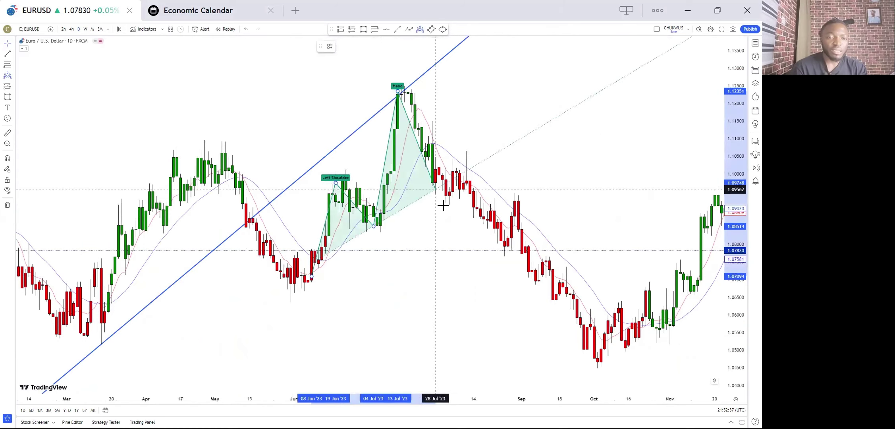
left_click(441, 205)
left_click(484, 198)
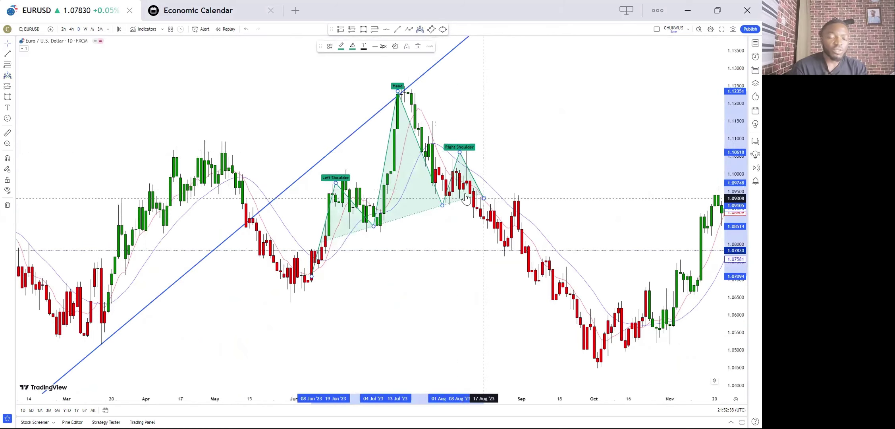
Draw a neckline trend line under the pattern from about 1.079 on 12 Jun 2023 to about 1.102 on 18 Sep 2023
left_click(531, 165)
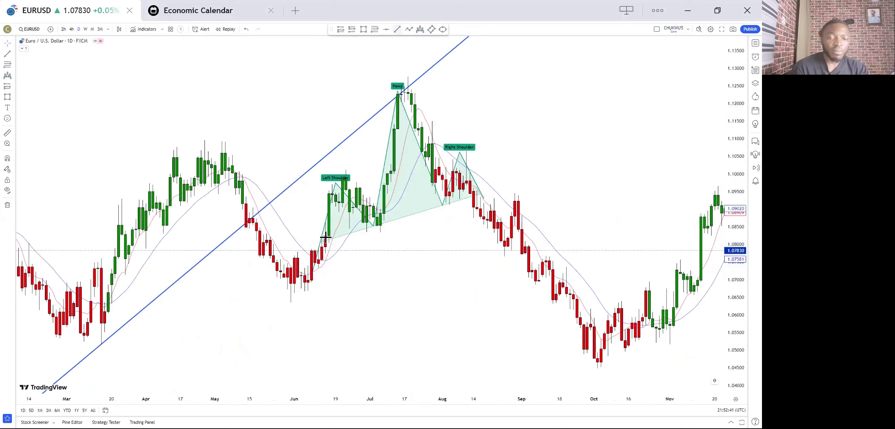
left_click_drag(318, 249, 335, 246)
left_click(560, 167)
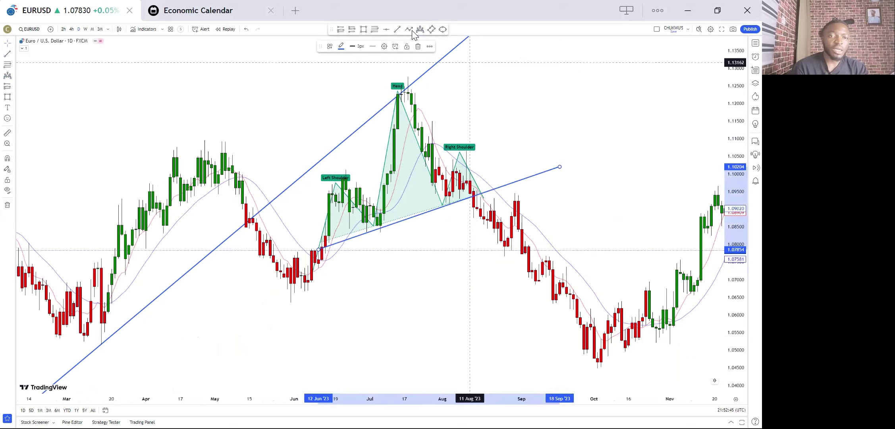
Draw a Fibonacci retracement from about 1.107 on 4 Aug 2023 to about 1.077 on 28 Sep 2023, and delete it
left_click(448, 157)
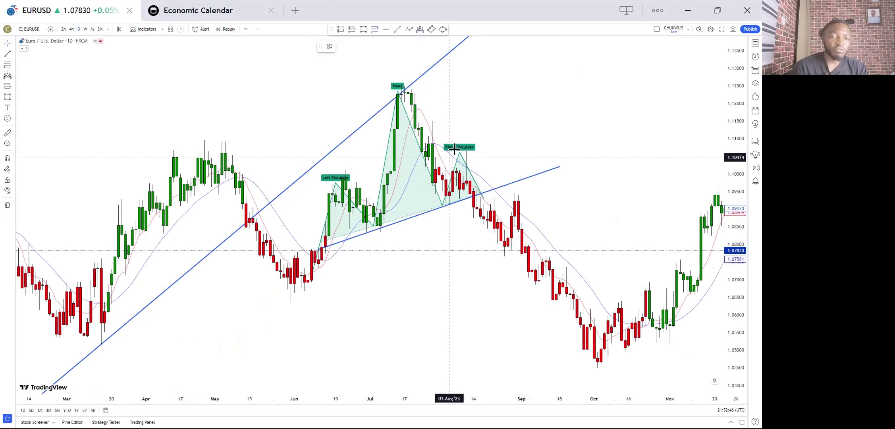
left_click(453, 149)
left_click_drag(590, 258, 587, 254)
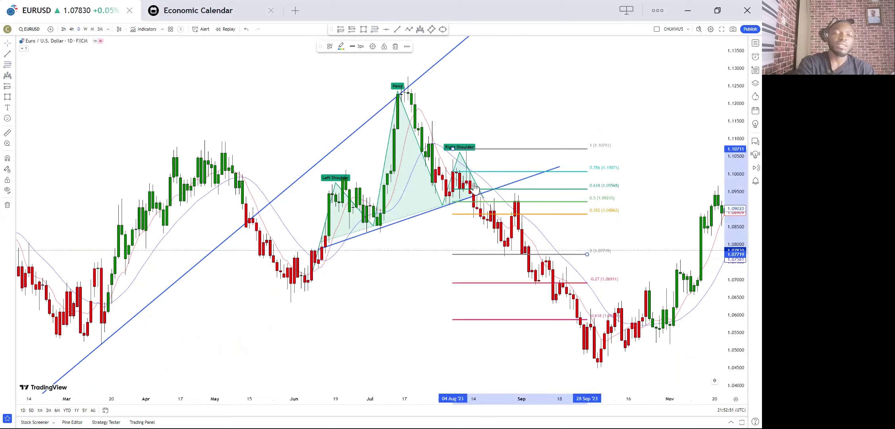
key("Delete")
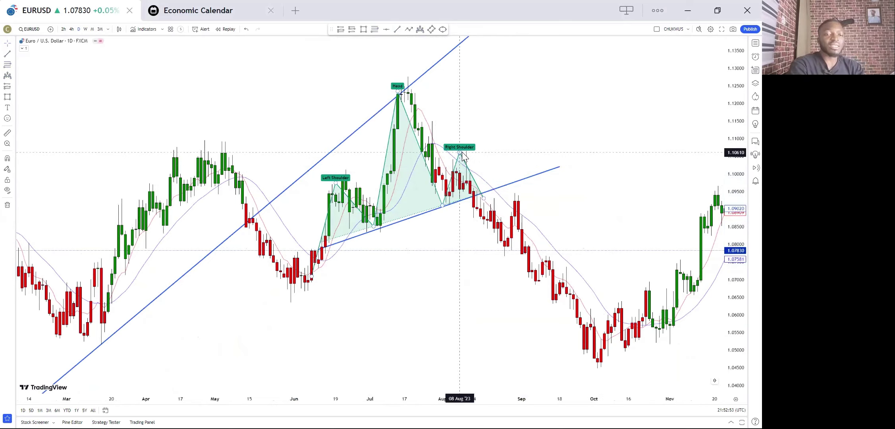
Delete the head and shoulders pattern and its neckline from the EURUSD chart, keeping the rising trend line
left_click(460, 153)
left_click(416, 47)
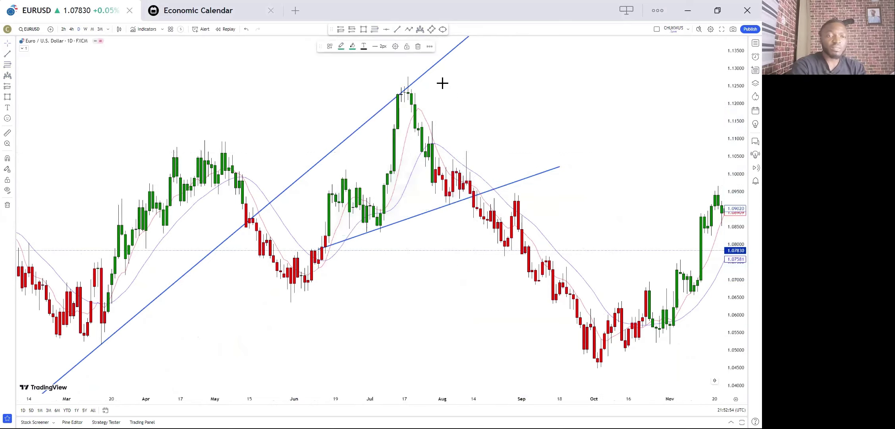
left_click(560, 168)
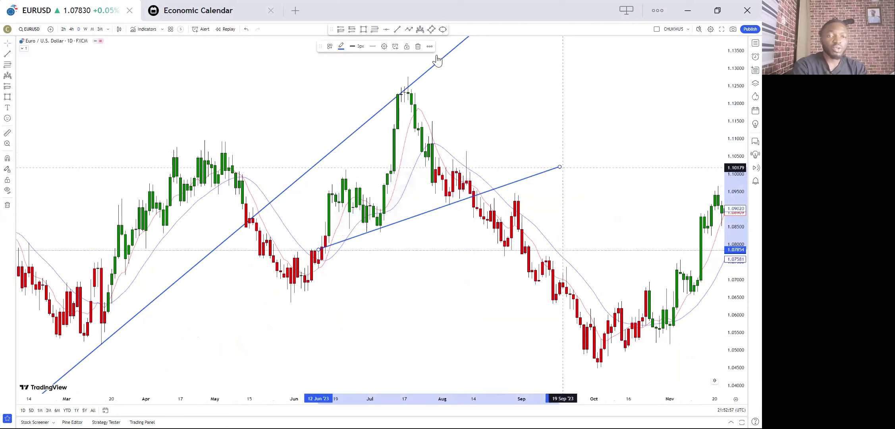
key("Delete")
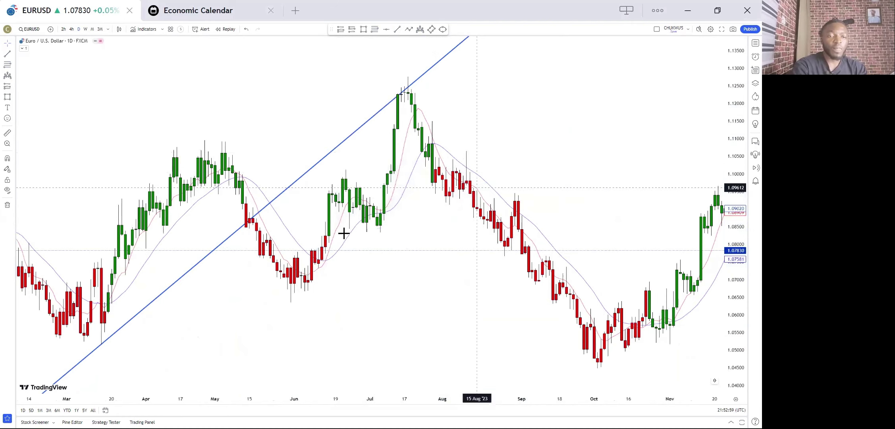
Examine the wider EURUSD daily price history, going back from the marked 2022–2023 uptrend to 2019
left_click_drag(281, 239, 323, 277)
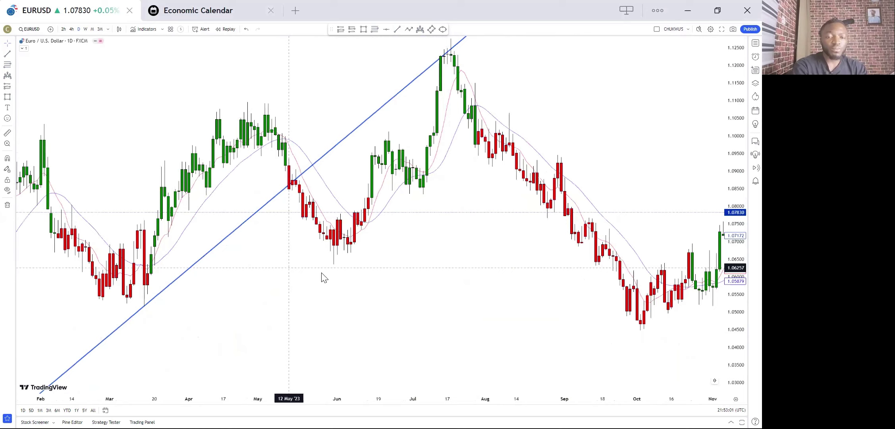
scroll(496, 291, "down", 3)
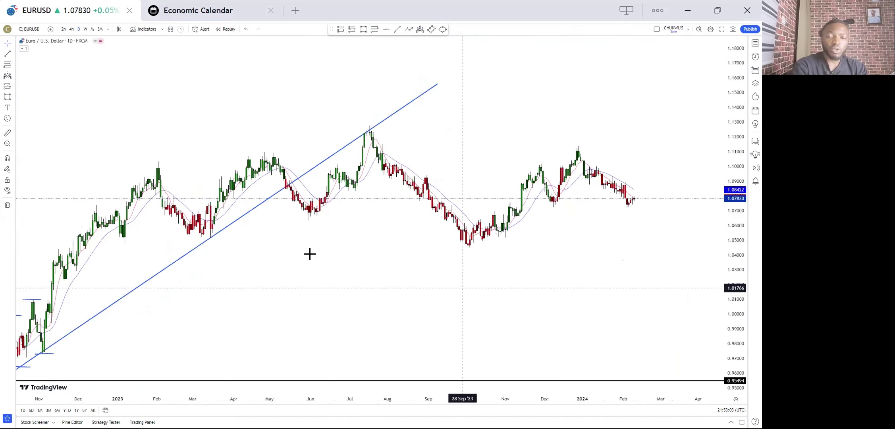
scroll(329, 262, "down", 3)
left_click_drag(191, 127, 416, 222)
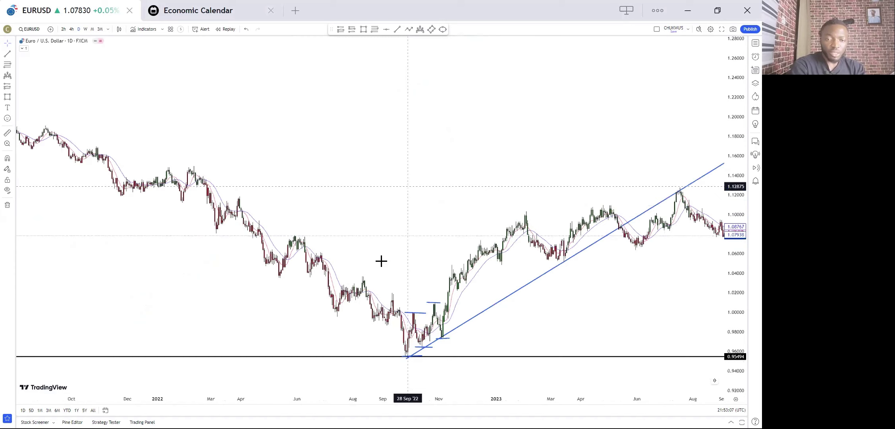
scroll(328, 157, "up", 1)
scroll(369, 206, "down", 3)
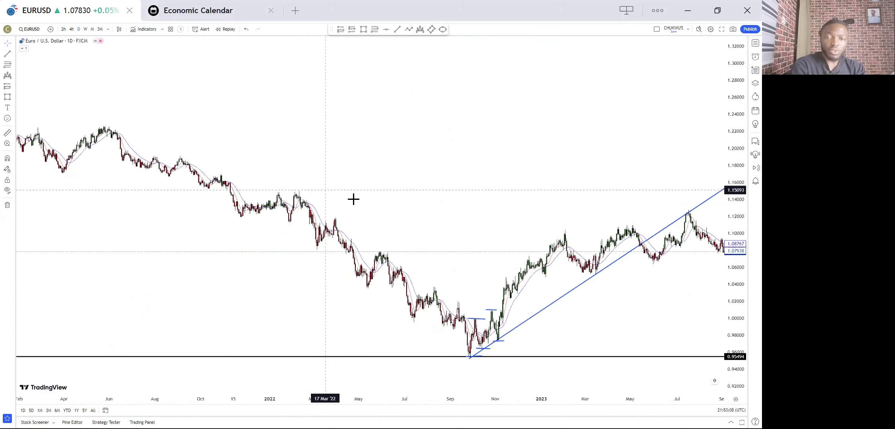
scroll(320, 225, "down", 3)
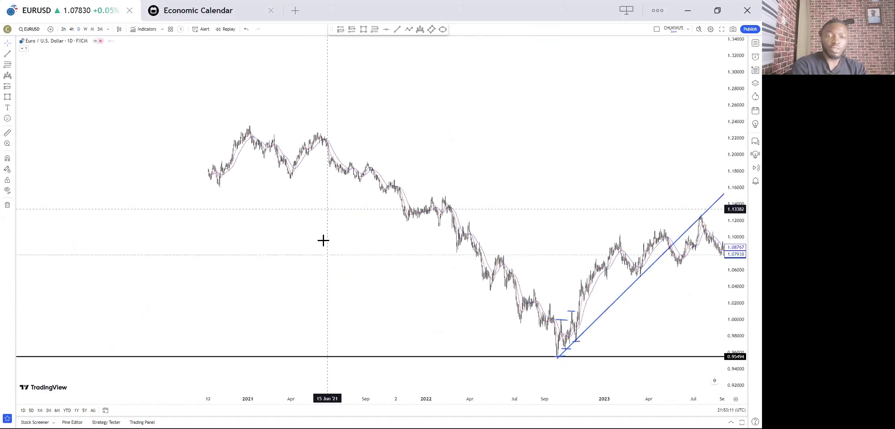
scroll(469, 218, "left", 5)
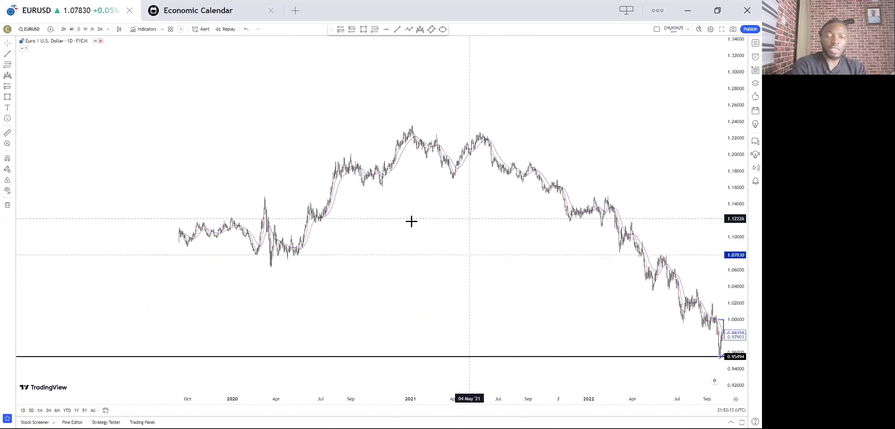
left_click_drag(411, 221, 393, 223)
scroll(396, 225, "right", 1)
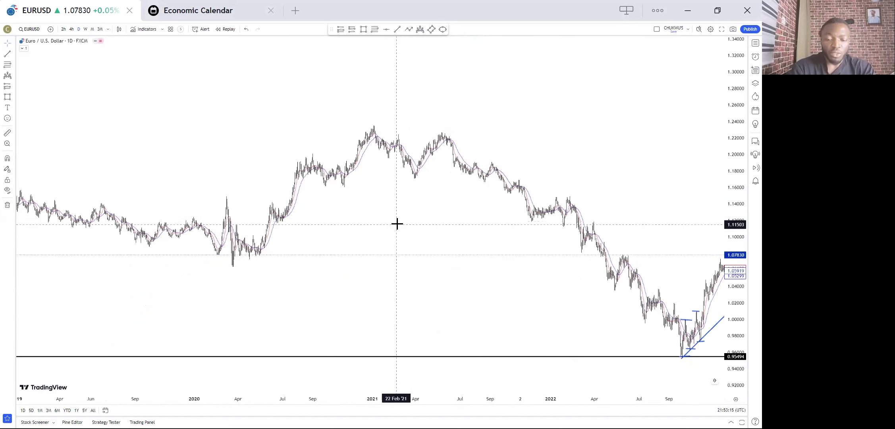
Search for the symbol AUD and switch the chart to AUDUSD
type("AU")
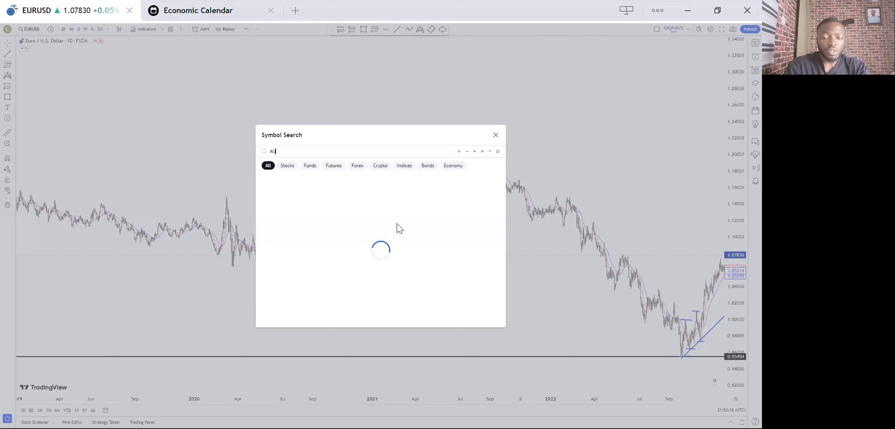
type("D")
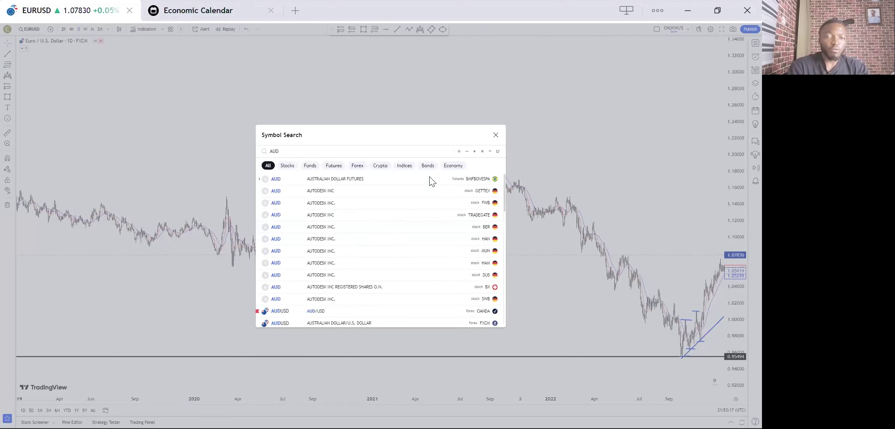
key("Return")
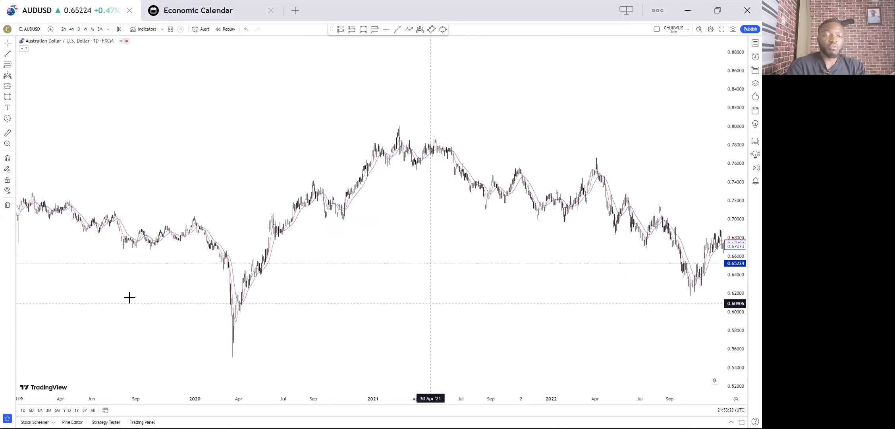
Remove the existing drawings from the AUDUSD chart and set its timeframe to weekly
left_click(8, 206)
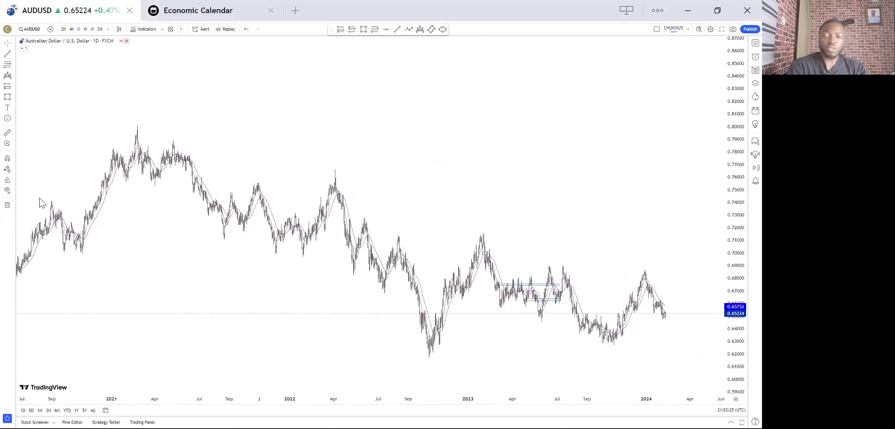
left_click(42, 203)
left_click(85, 29)
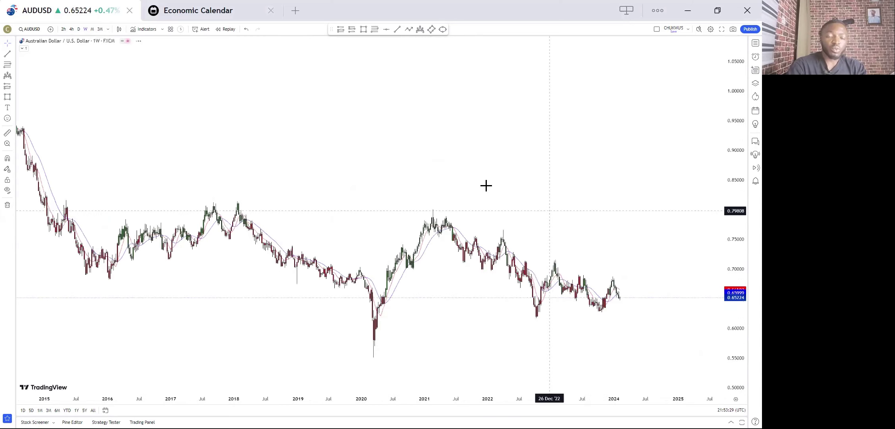
scroll(496, 190, "up", 3)
scroll(502, 203, "up", 1)
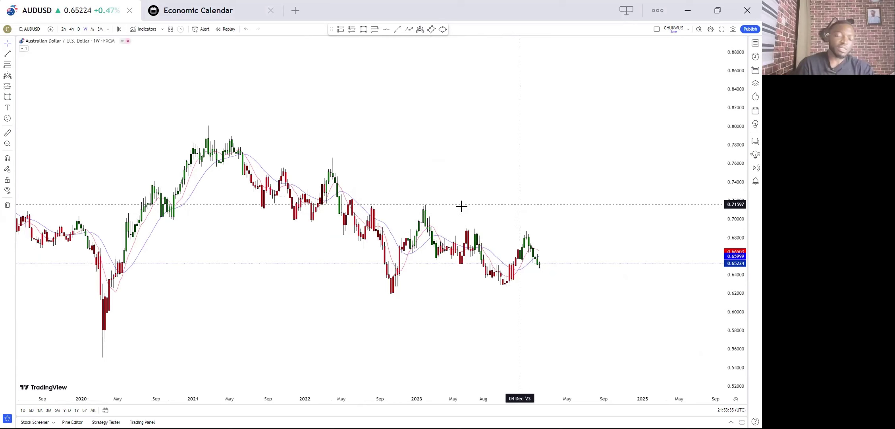
Draw a V-shaped path over the AUDUSD chart with the Path tool and delete it
scroll(462, 206, "down", 2)
left_click(409, 30)
left_click(377, 73)
left_click(544, 242)
double_click(631, 76)
key("Delete")
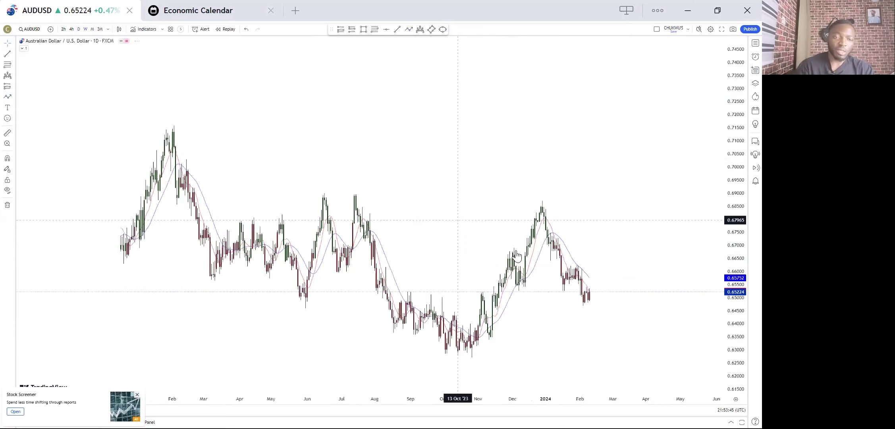
Examine the AUDUSD daily price swings from 2022 to early 2024
scroll(455, 264, "down", 1)
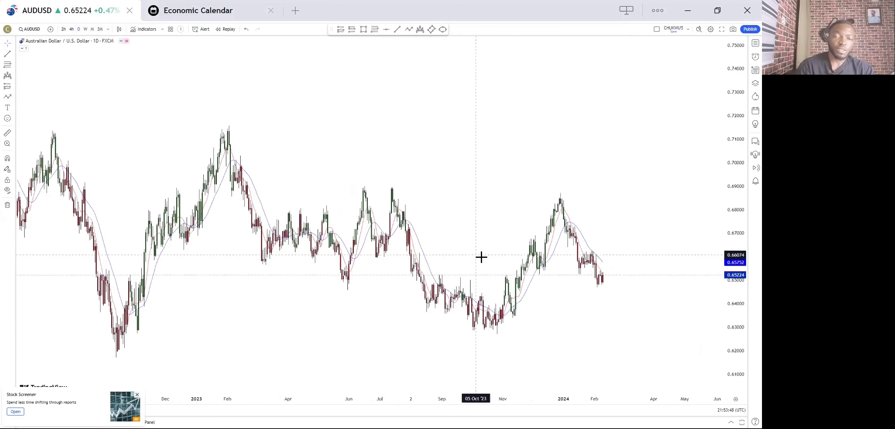
scroll(428, 258, "down", 1)
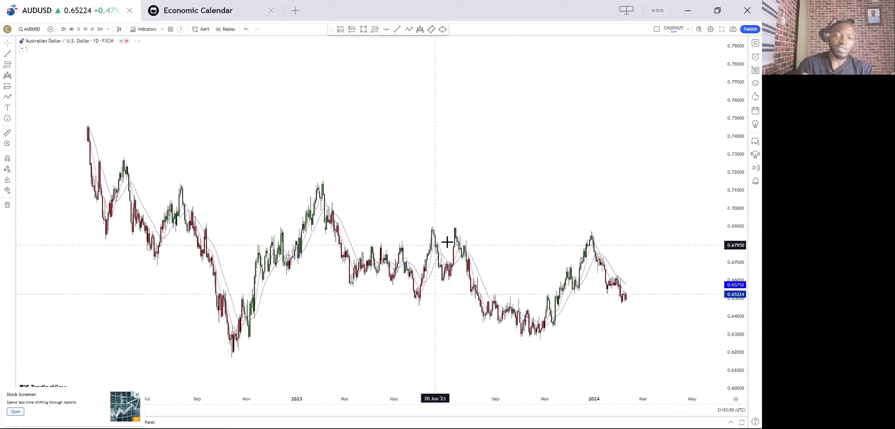
scroll(491, 249, "up", 1)
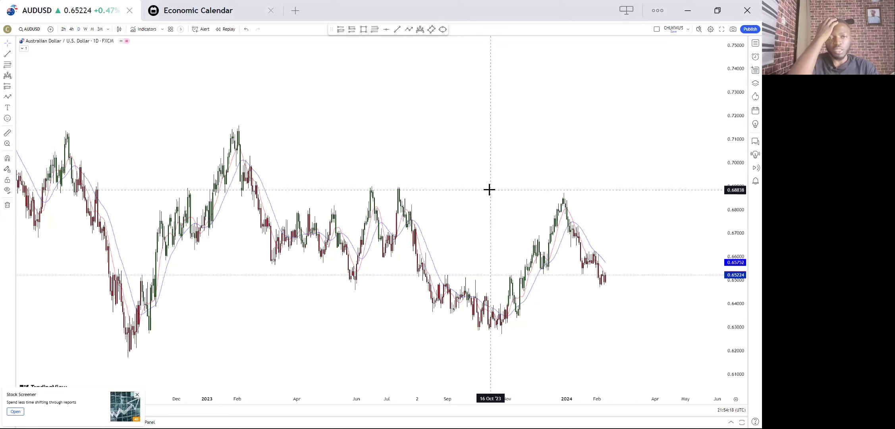
scroll(397, 202, "down", 5)
left_click_drag(507, 224, 465, 230)
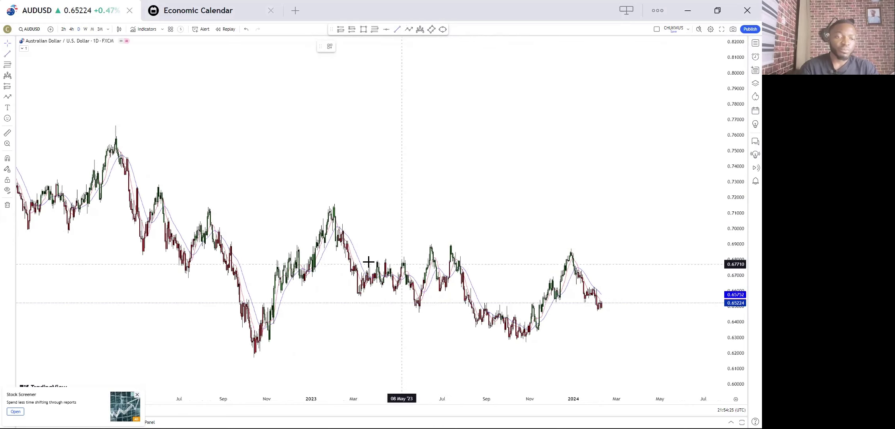
scroll(453, 252, "up", 3)
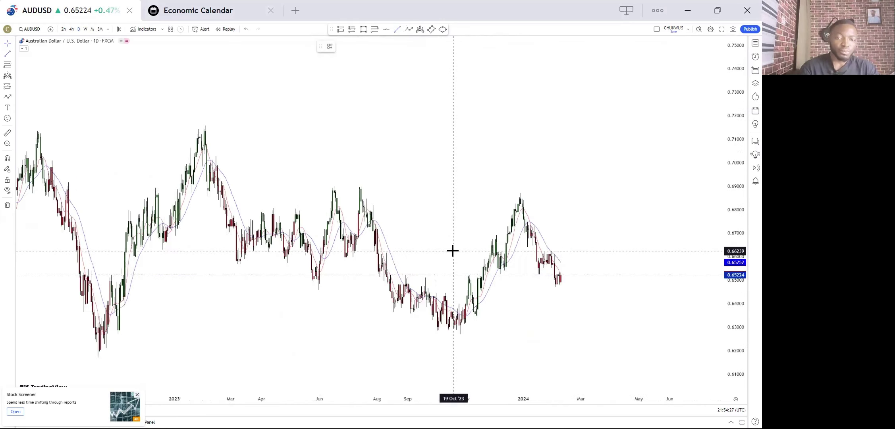
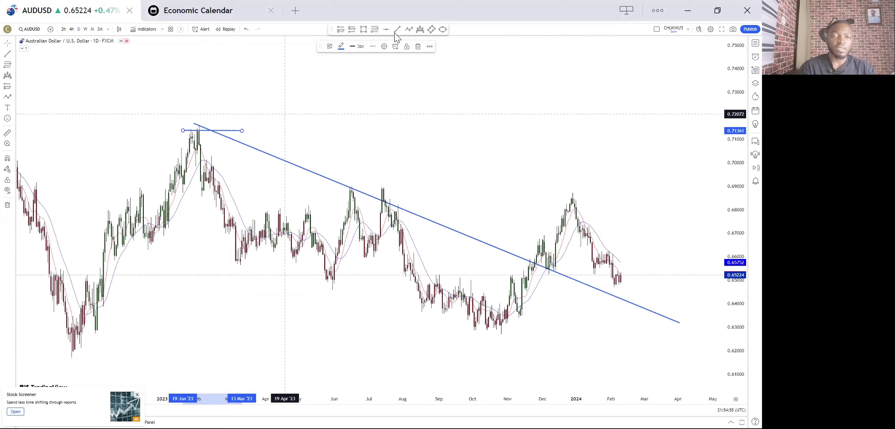
Draw a short trend line beneath the March 2023 swing low, spanning about 27 Feb to 3 Apr 2023
left_click(397, 31)
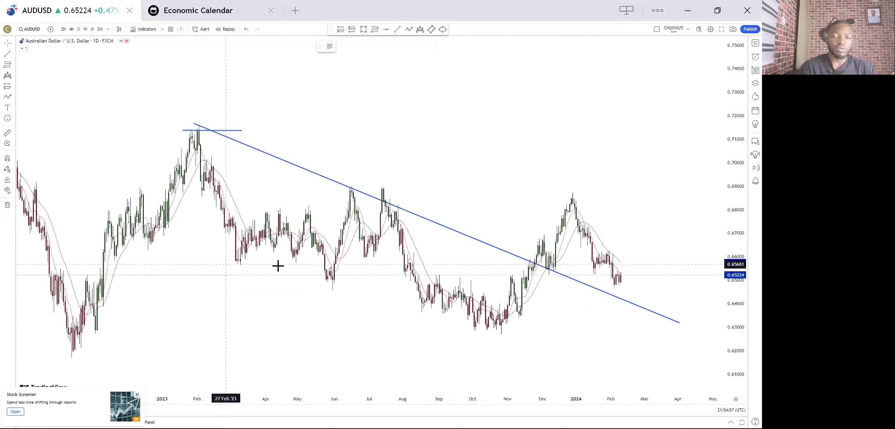
left_click(266, 267)
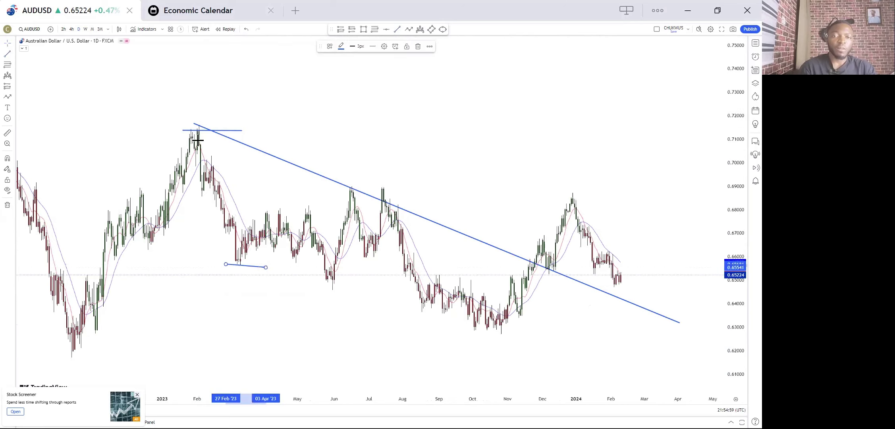
key("Escape")
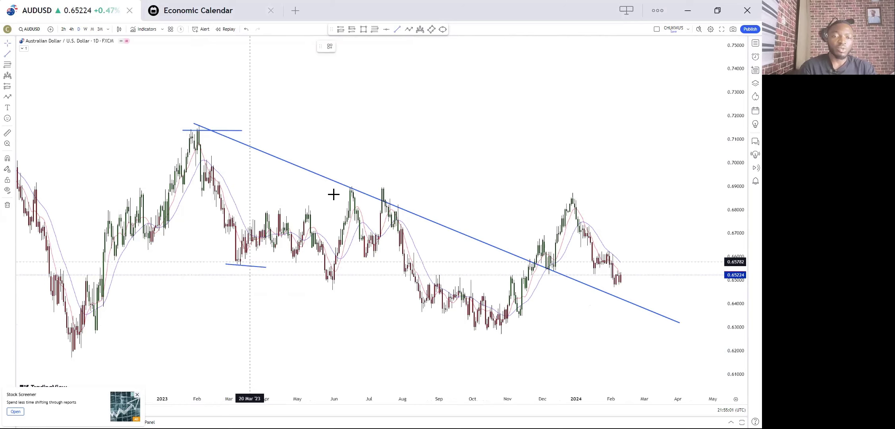
Draw short trend lines above the June 2023 swing high near 0.690 and beneath the August–September 2023 lows
left_click(344, 186)
left_click(376, 185)
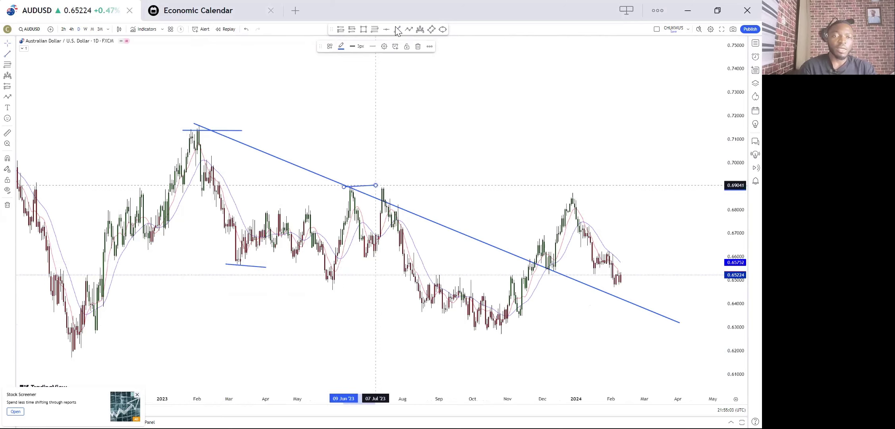
left_click(424, 315)
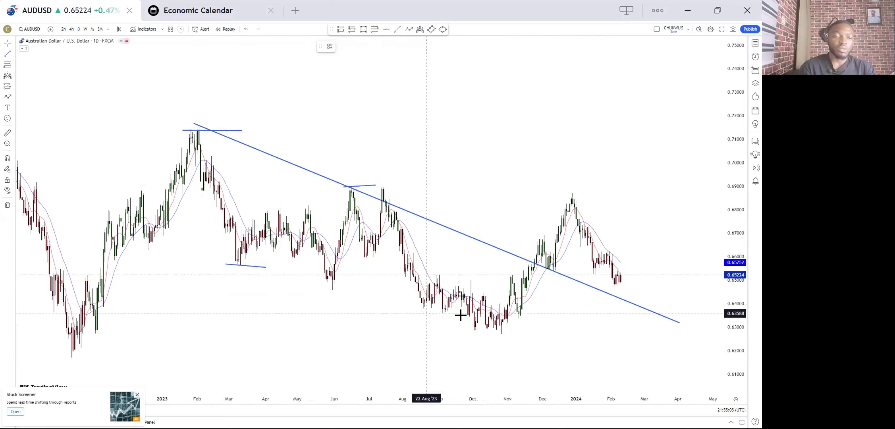
left_click(460, 315)
Delete the short line at the June 2023 swing high and undo the deletion
left_click_drag(547, 273, 504, 274)
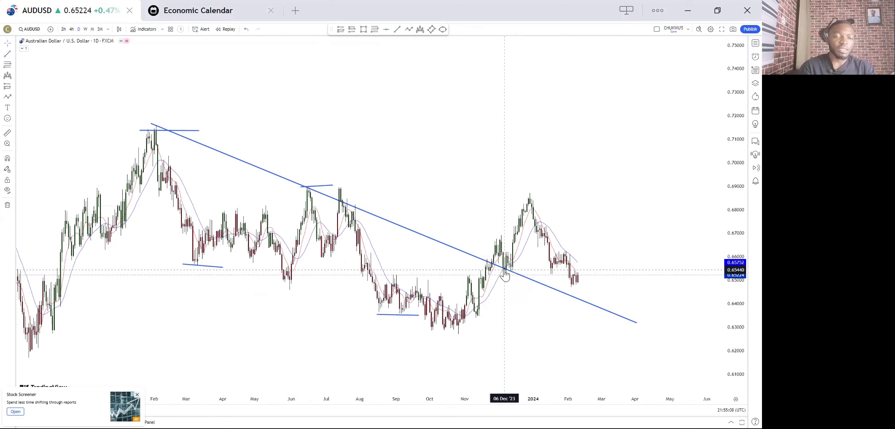
scroll(271, 192, "up", 1)
left_click(272, 193)
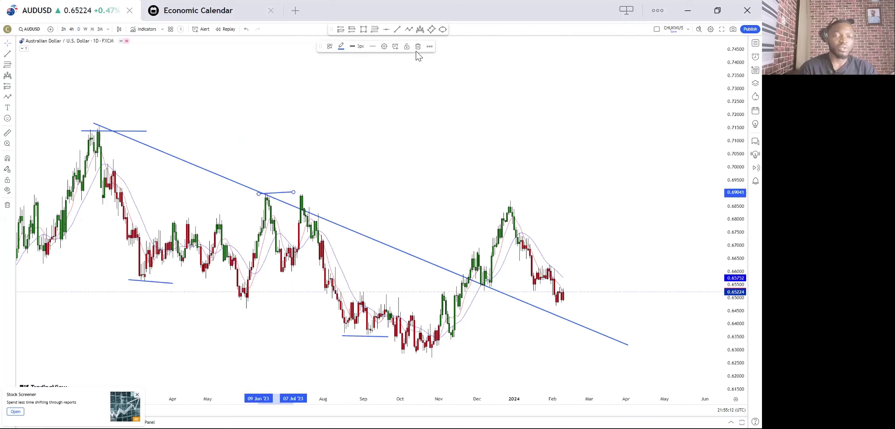
key("Delete")
scroll(398, 151, "left", 1)
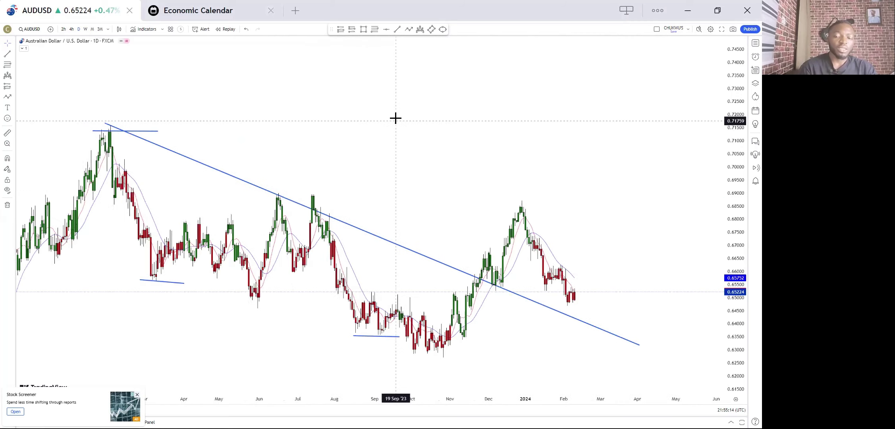
key("ctrl+z")
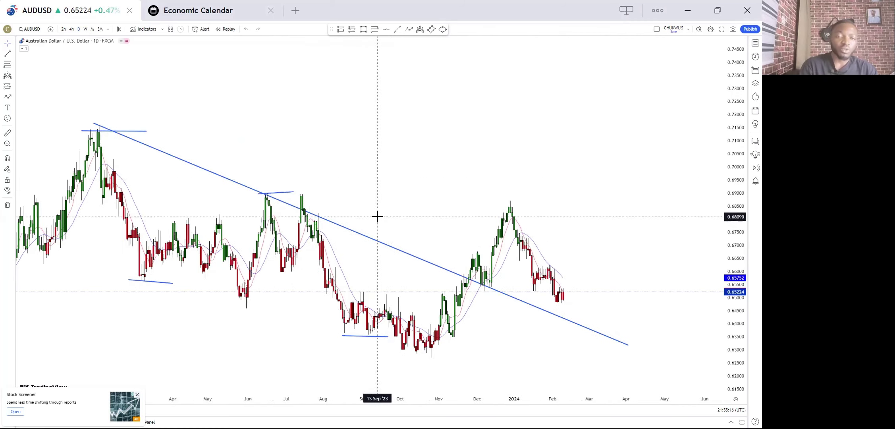
Examine how price crosses the descending trend line in late 2023 and compare it with the earlier marked swings
left_click_drag(487, 228, 485, 227)
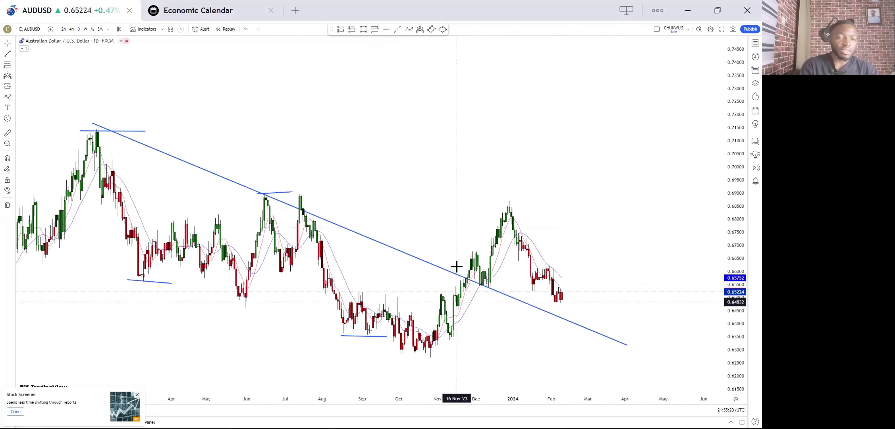
scroll(423, 296, "up", 1)
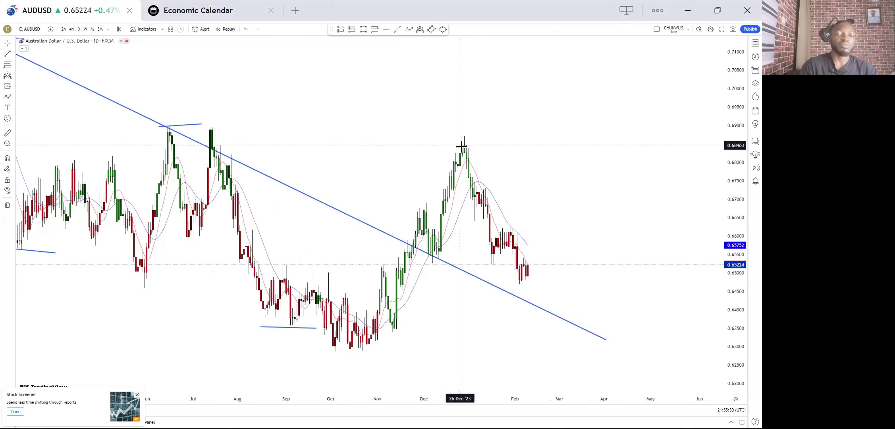
scroll(346, 180, "up", 3)
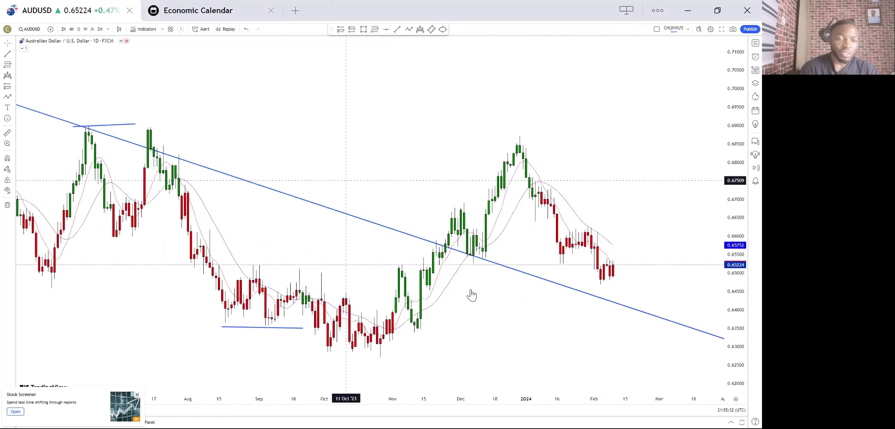
scroll(421, 260, "up", 2)
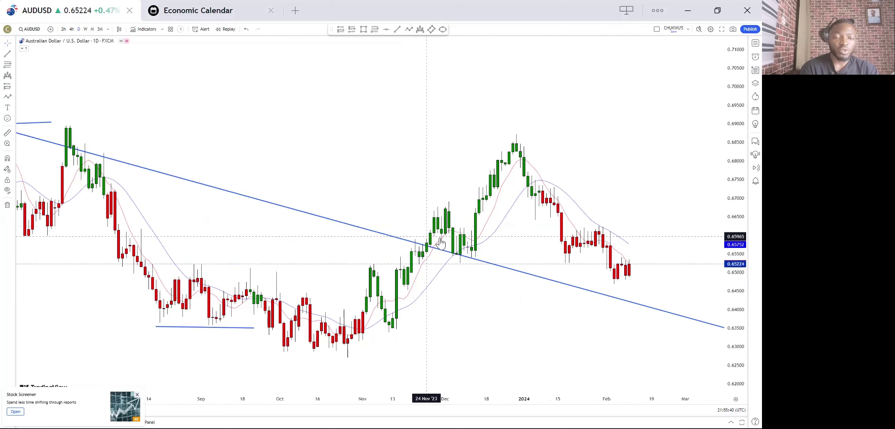
scroll(477, 196, "down", 3)
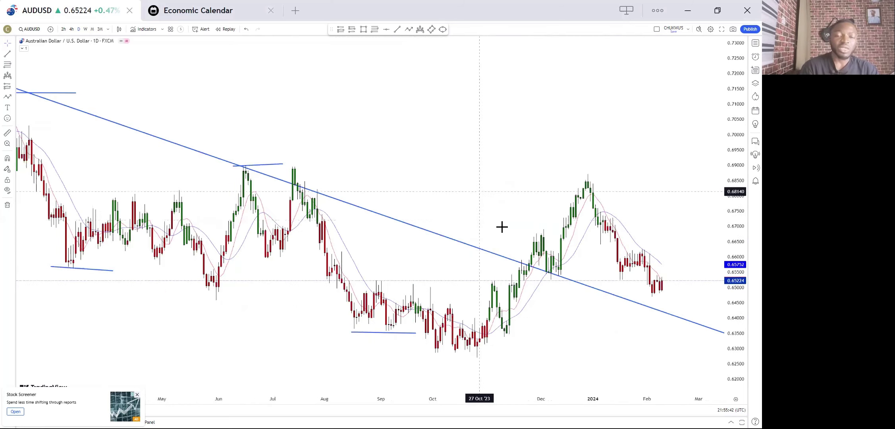
scroll(502, 224, "down", 2)
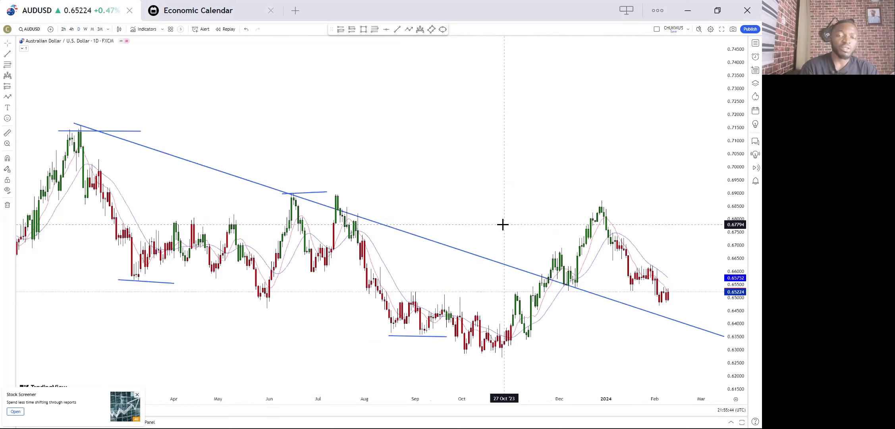
scroll(481, 200, "down", 2)
left_click_drag(144, 198, 102, 198)
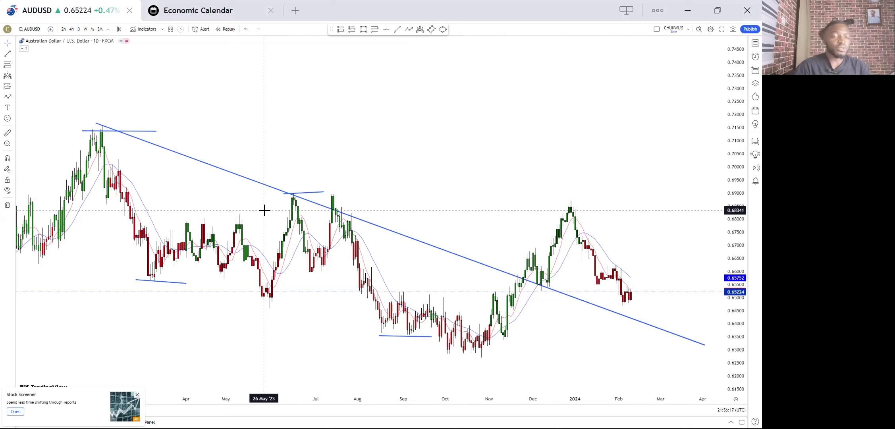
scroll(573, 208, "right", 3)
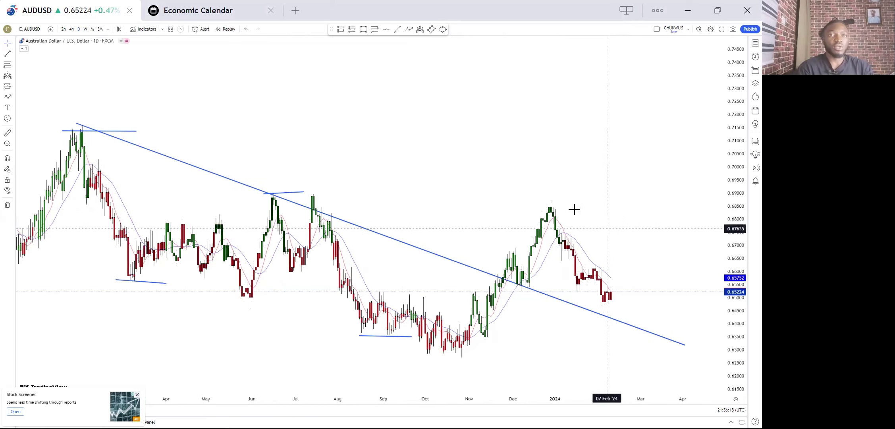
Draw a Fibonacci retracement from the October 2023 low at 0.62758 up to the late December high at 0.68694, and delete it
scroll(574, 209, "right", 1)
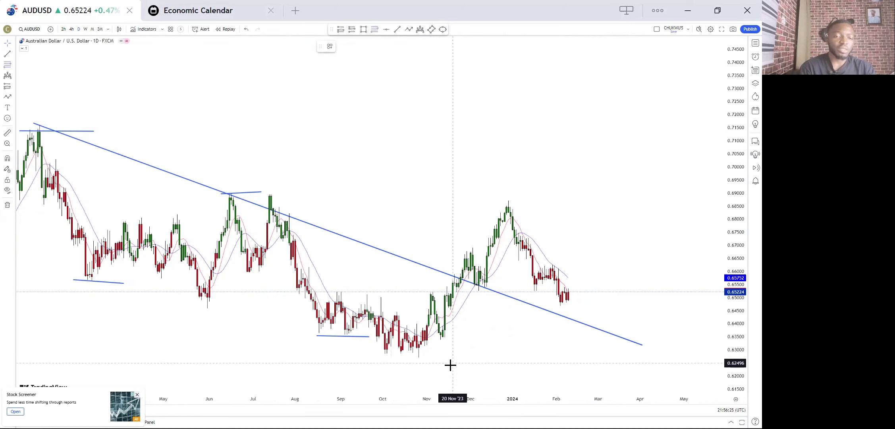
left_click(408, 355)
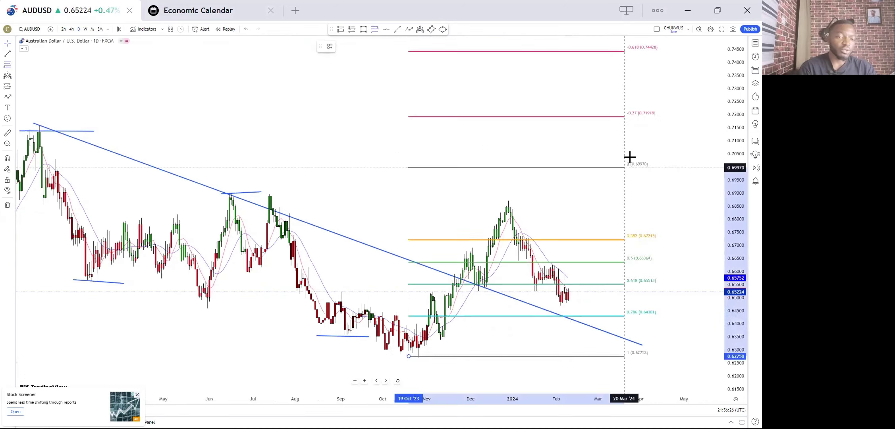
left_click(635, 201)
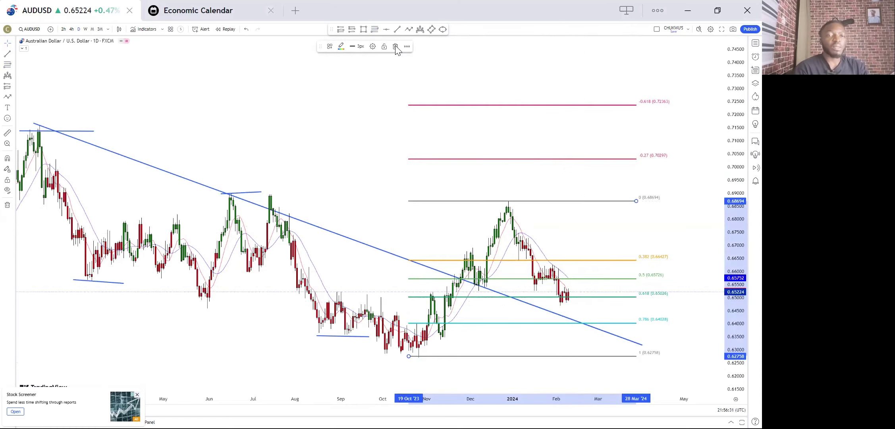
key("Delete")
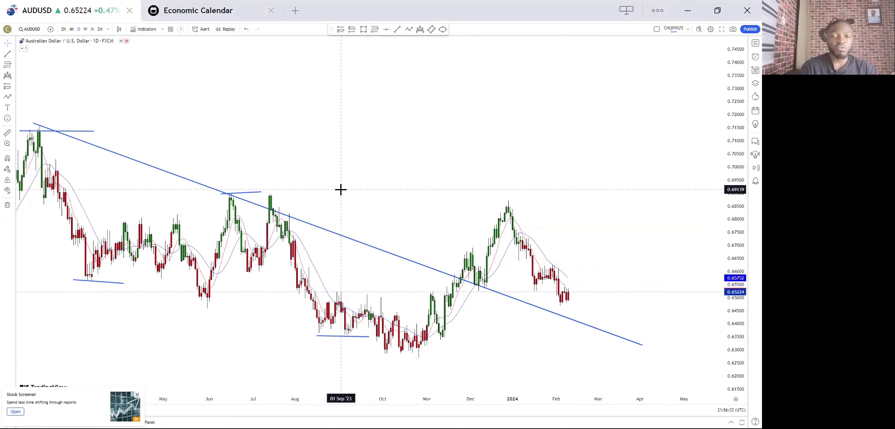
left_click_drag(363, 187, 405, 185)
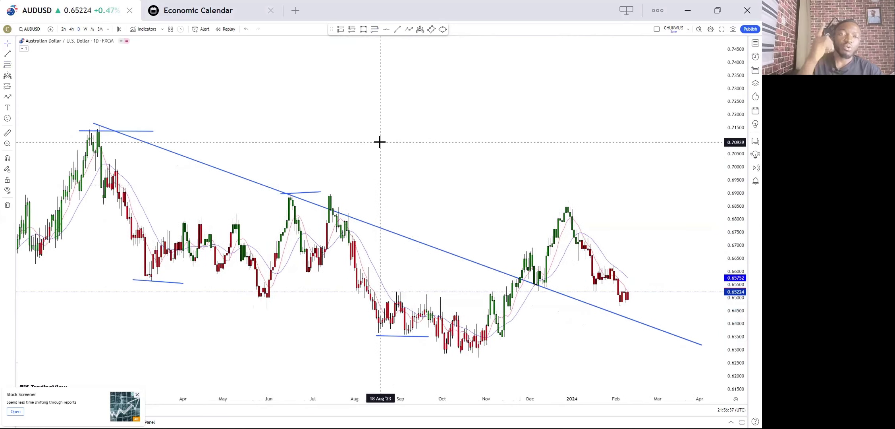